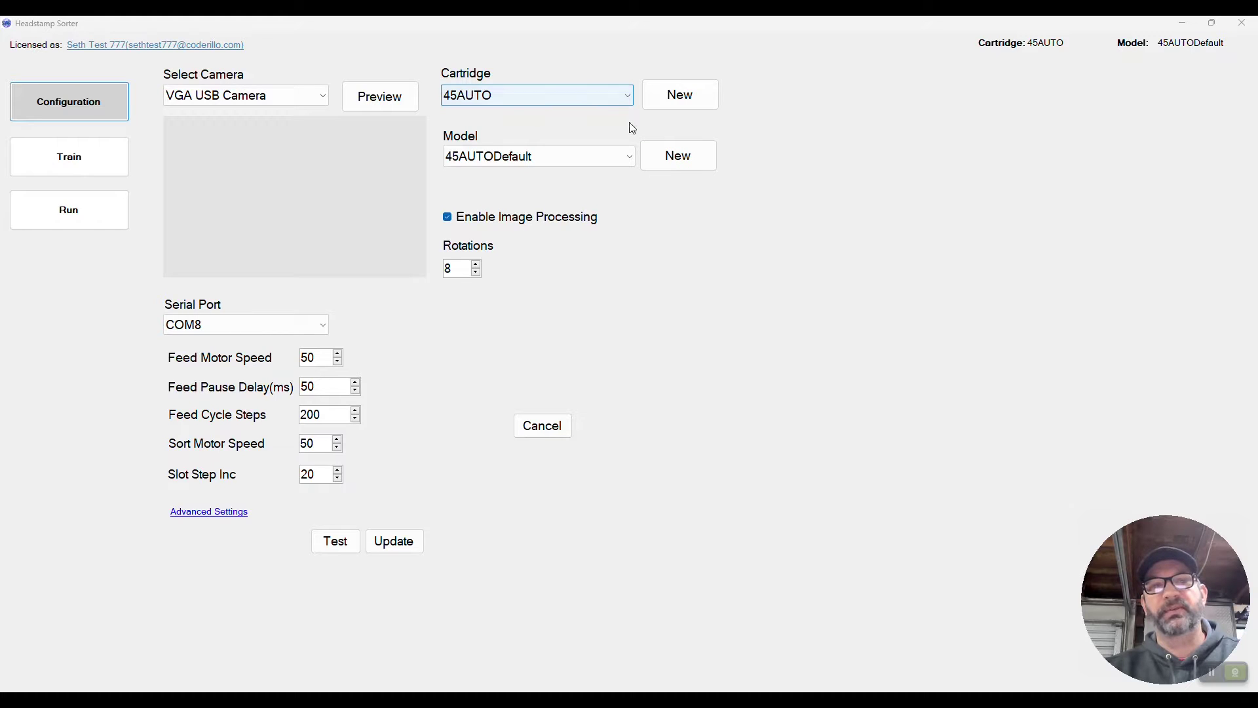
# Create a new model named SmallLargePrimer for the 45AUTO cartridge with the Primer Only option enabled.
pyautogui.click(675, 153)
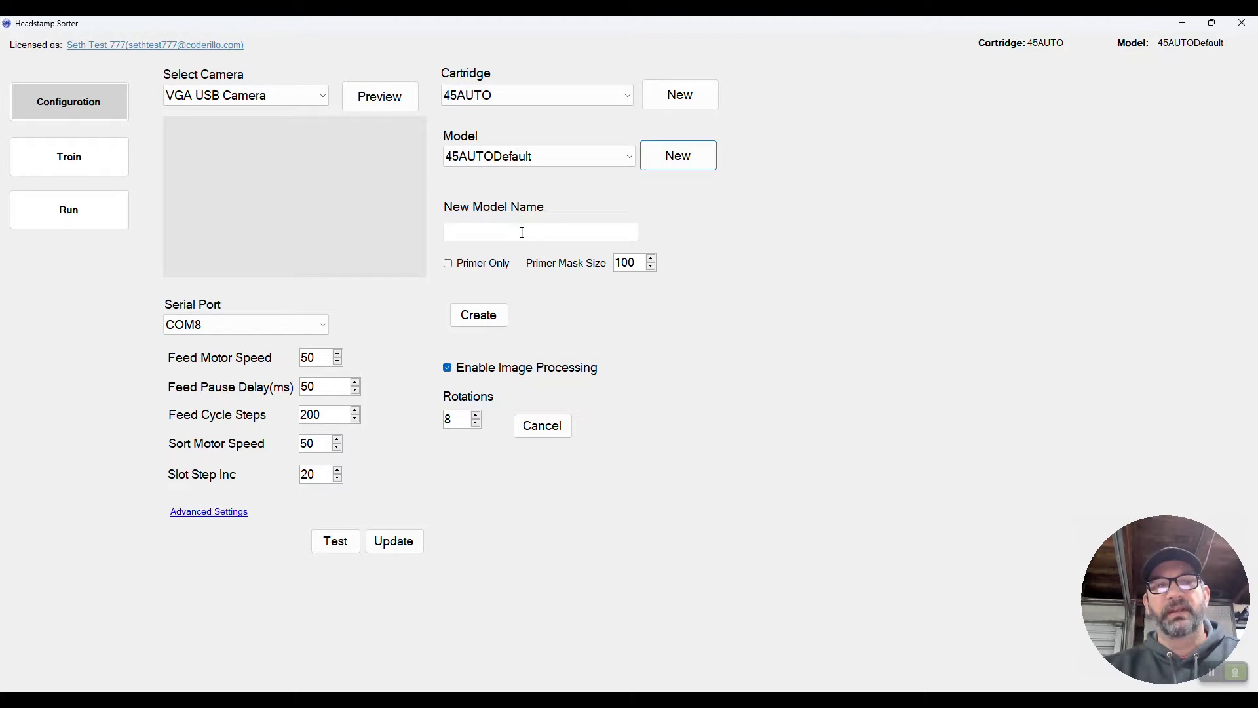
pyautogui.click(499, 236)
pyautogui.write('Sm')
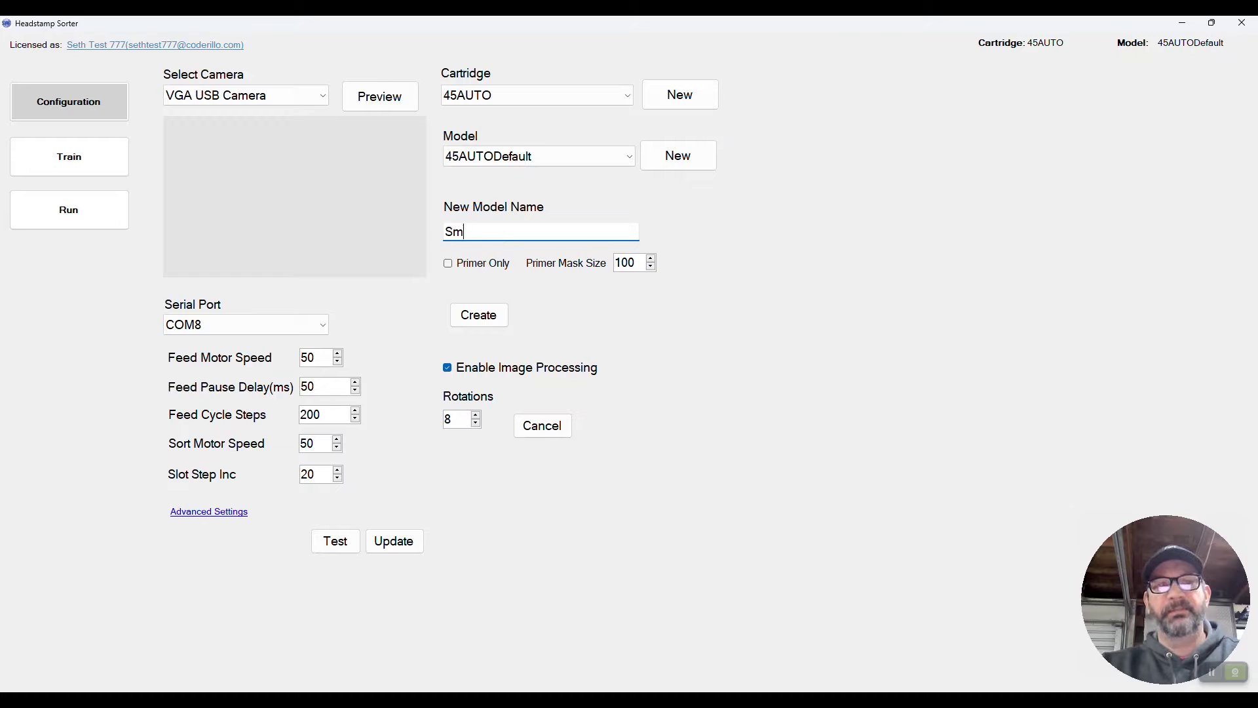
pyautogui.write('allLargeP')
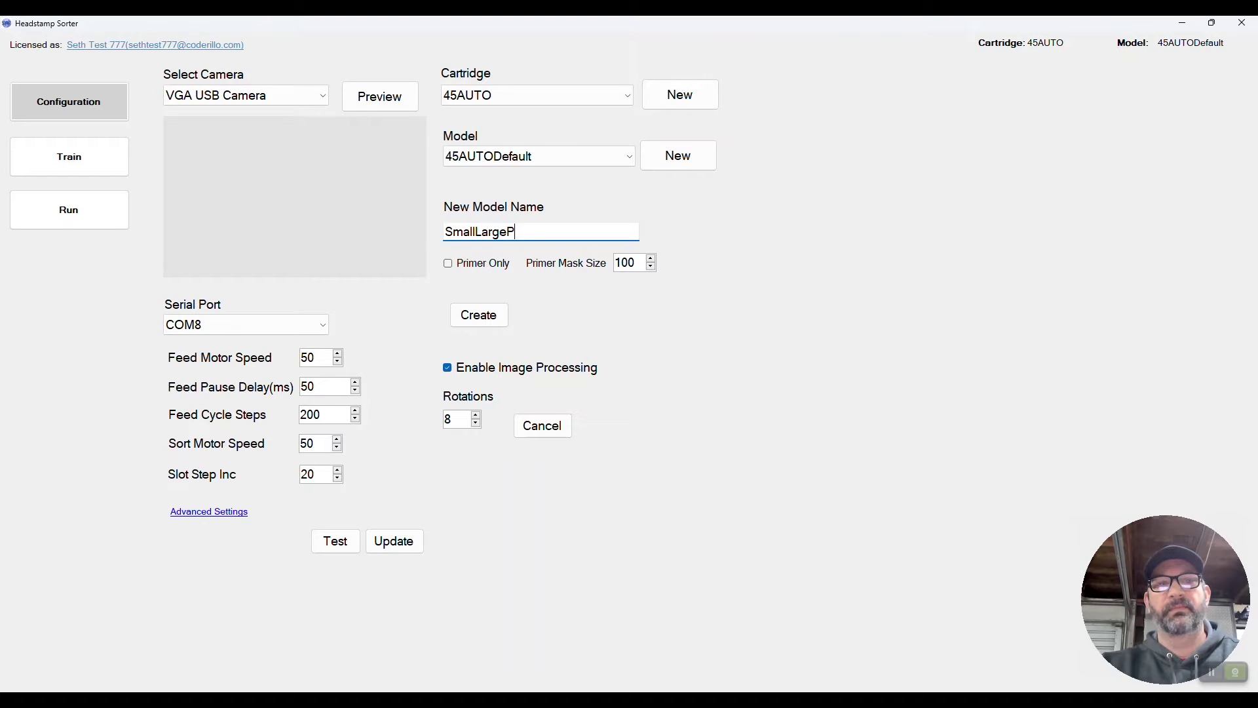
pyautogui.write('rimer')
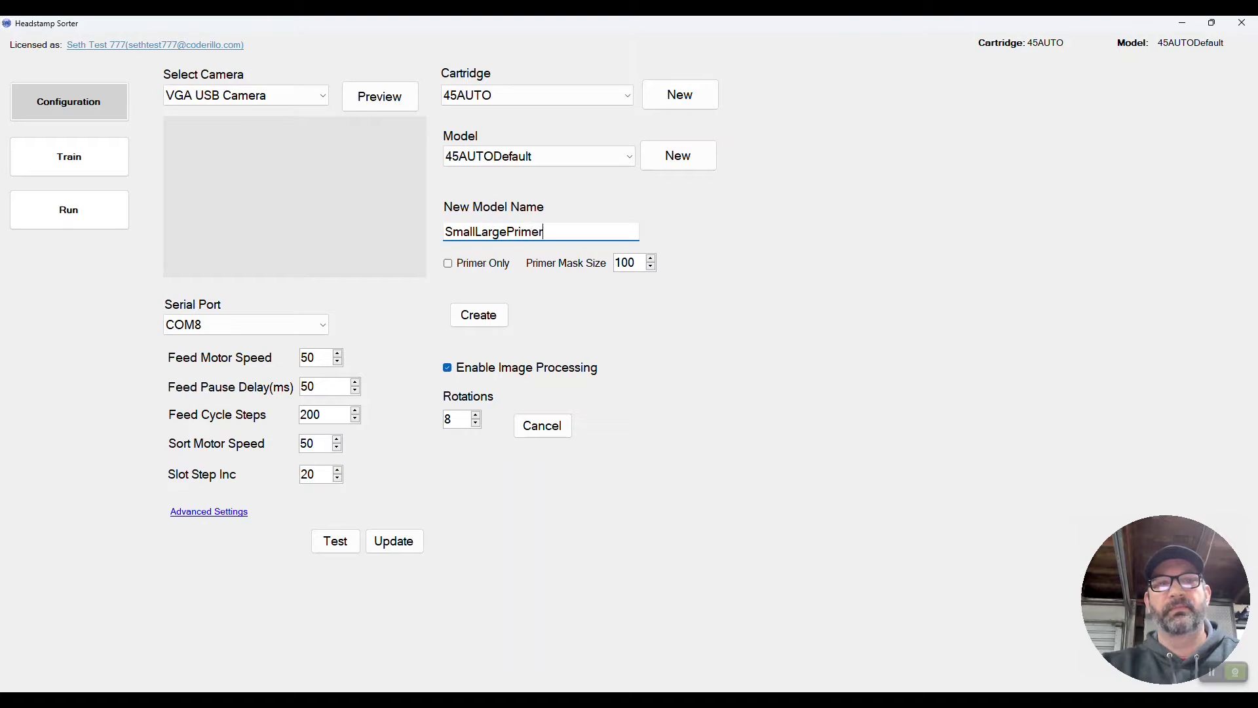
pyautogui.click(448, 263)
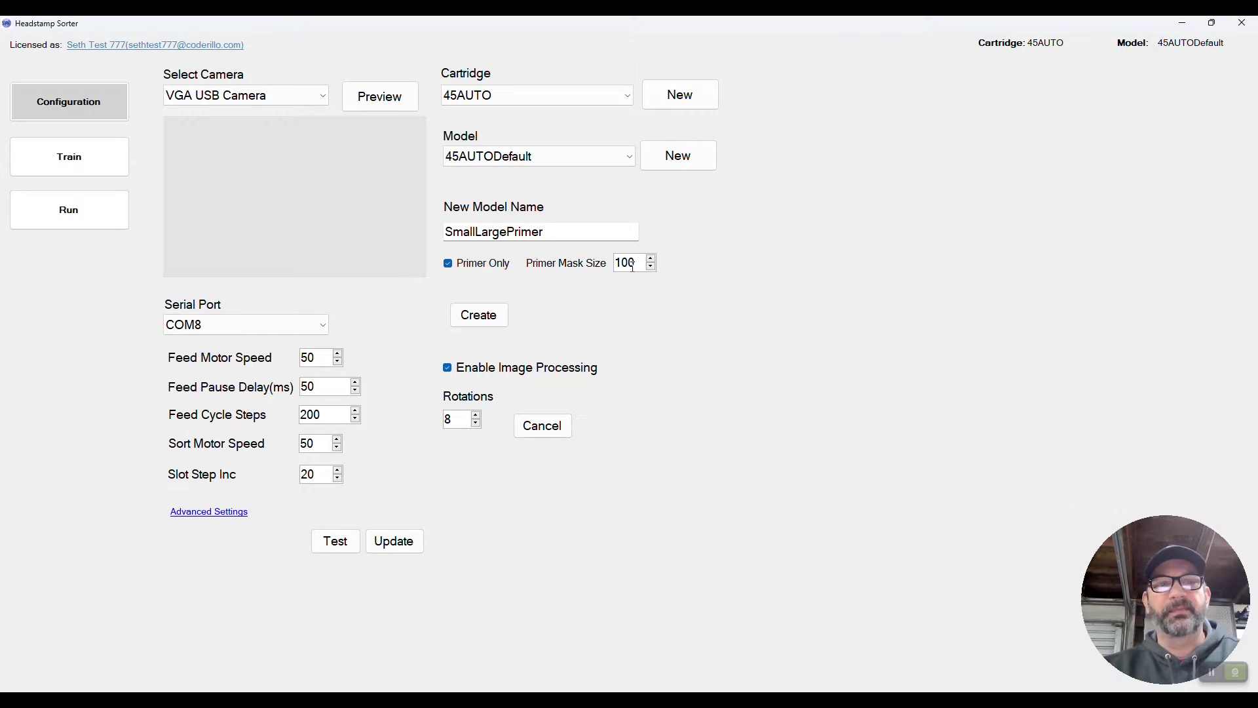
pyautogui.click(484, 315)
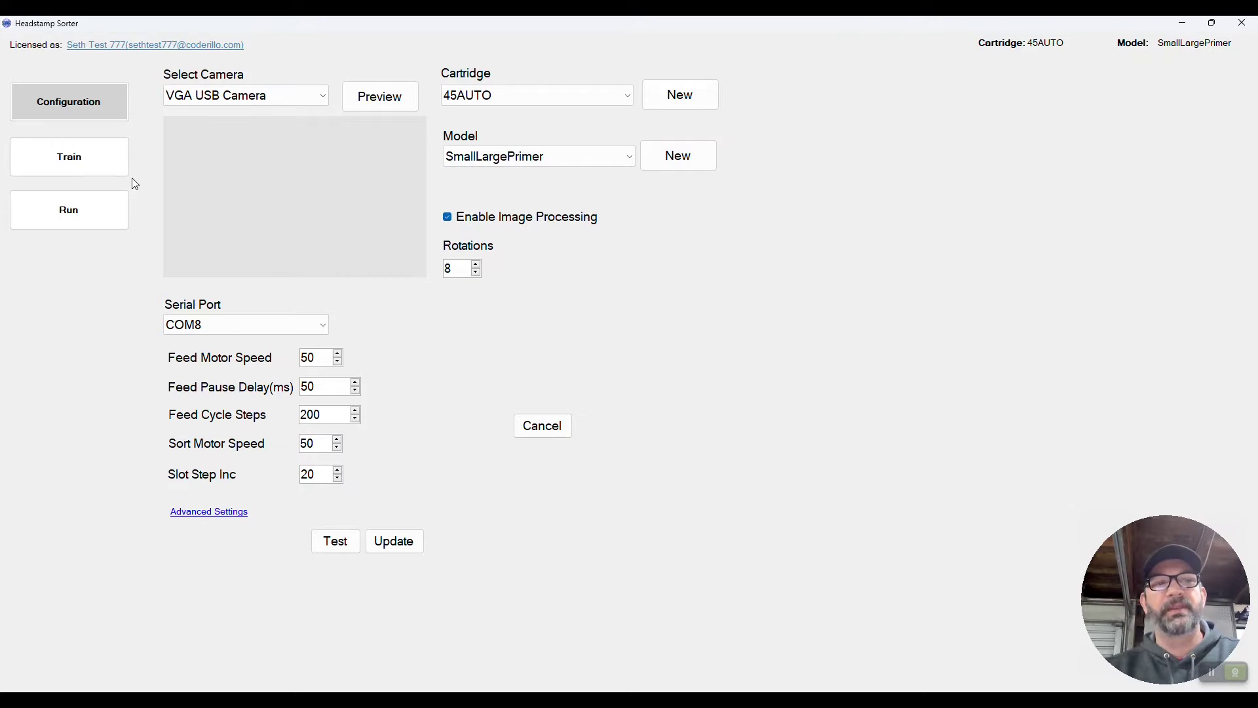
# Go to training for the new model and save a new headstamp named Blank.
pyautogui.click(78, 156)
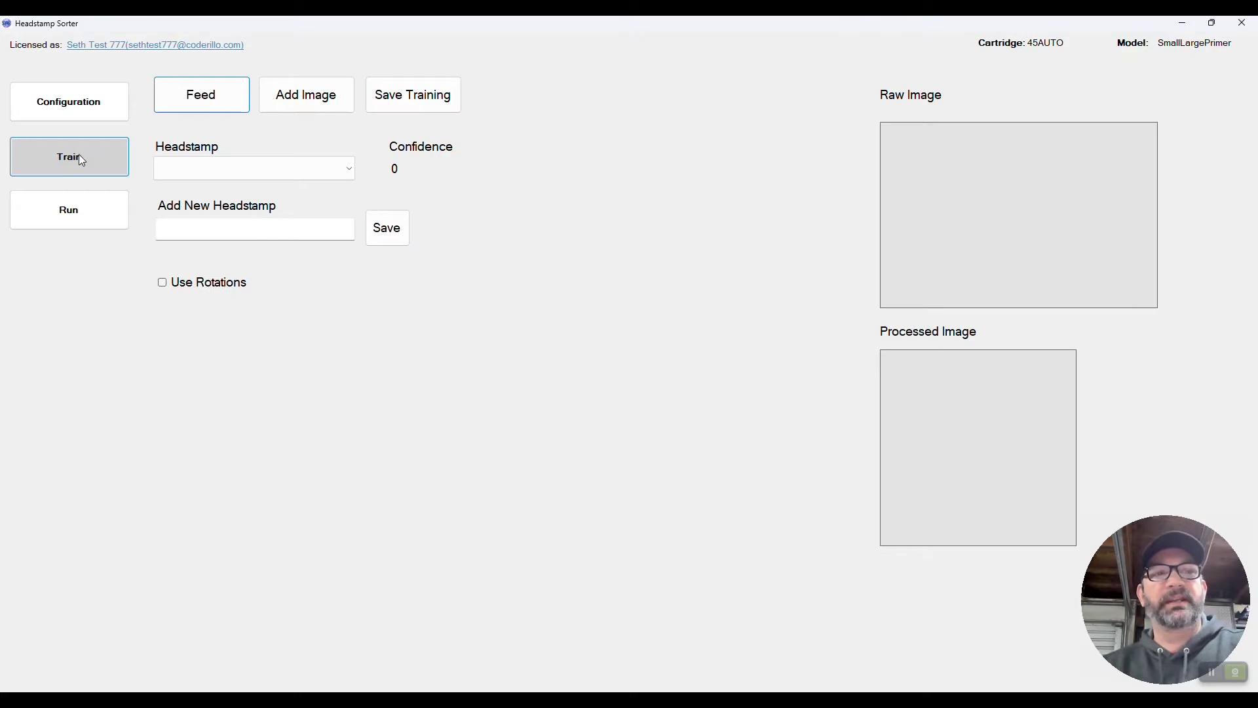
pyautogui.click(176, 228)
pyautogui.write('B')
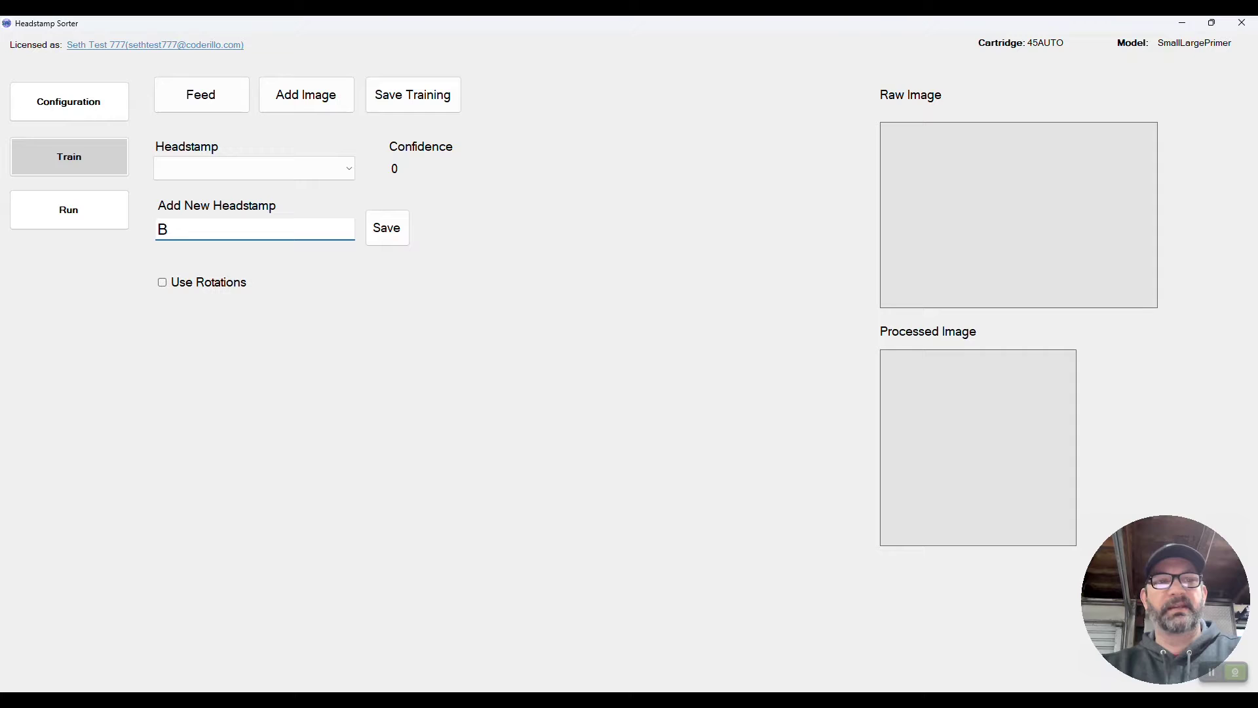
pyautogui.write('lank')
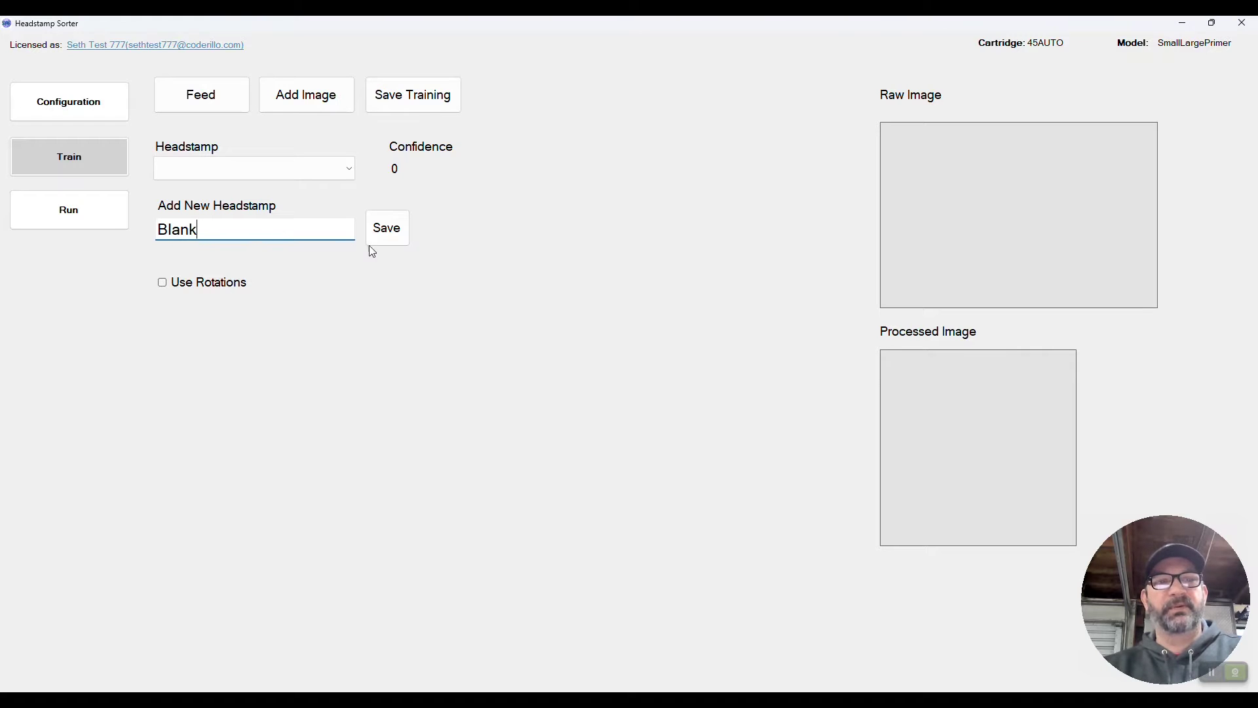
pyautogui.click(385, 237)
# Save two more headstamps named Small and Large.
pyautogui.doubleClick(294, 228)
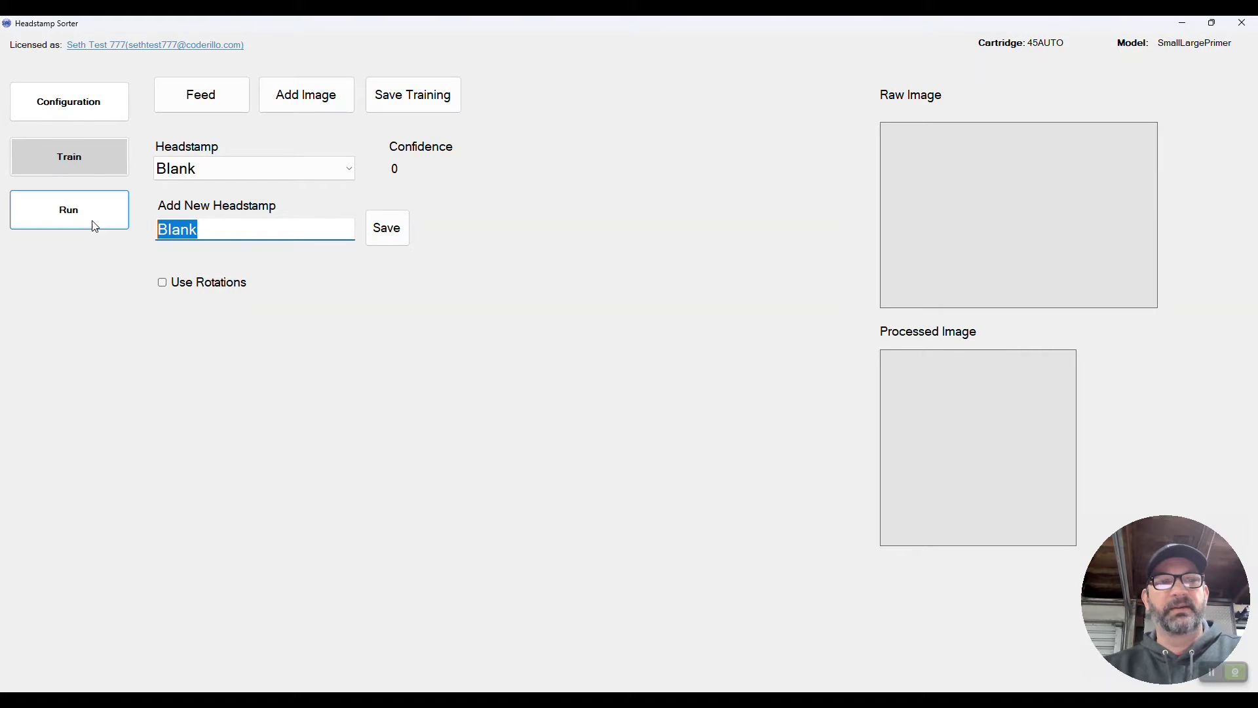
pyautogui.write('Small')
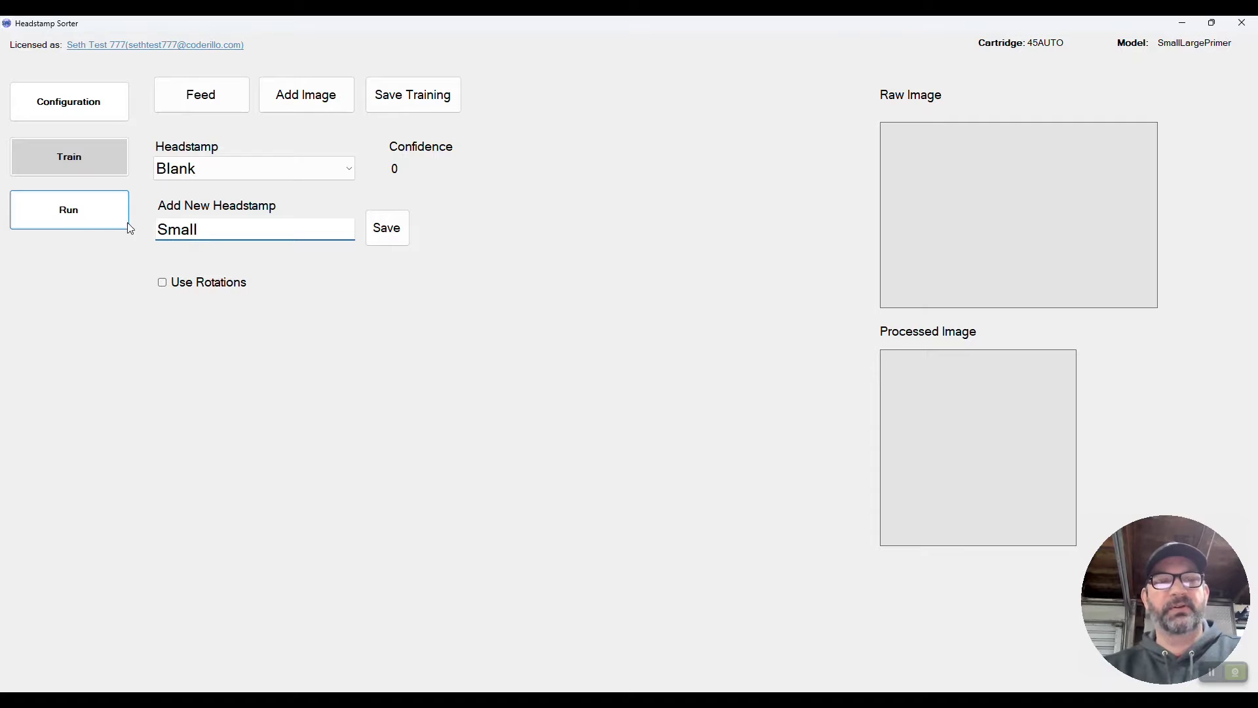
pyautogui.press('Tab')
pyautogui.press('Return')
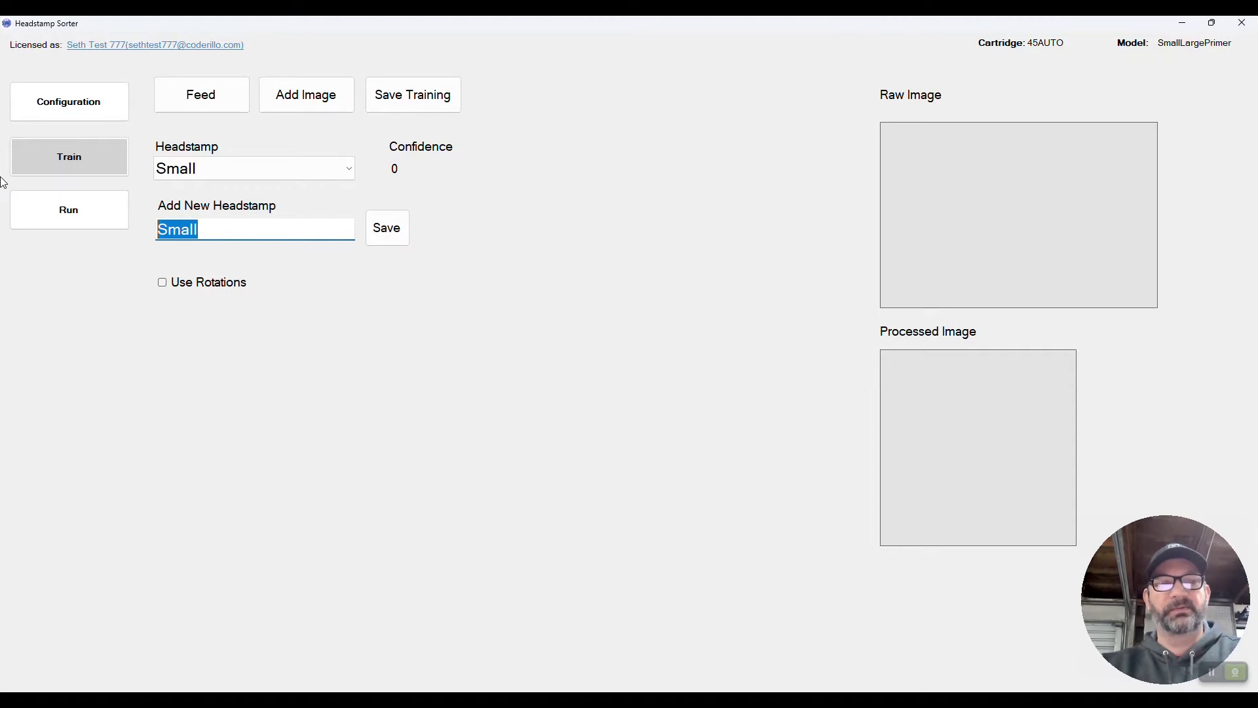
pyautogui.write('Large')
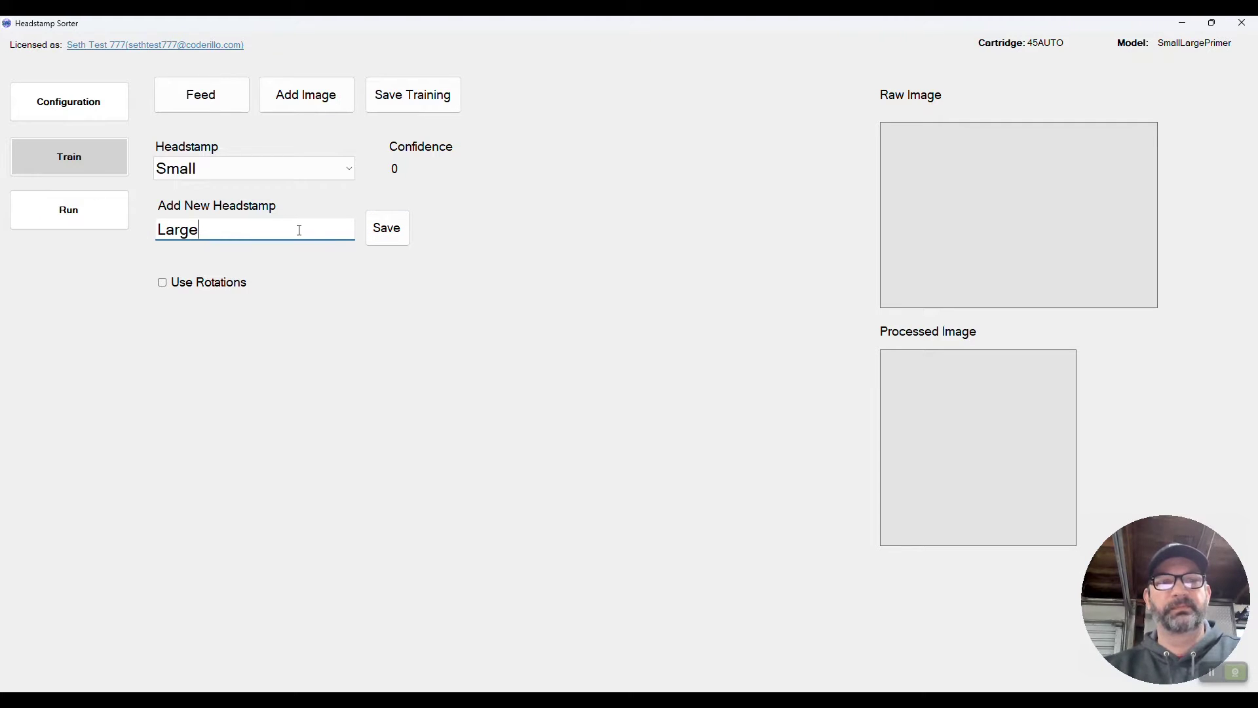
pyautogui.click(383, 241)
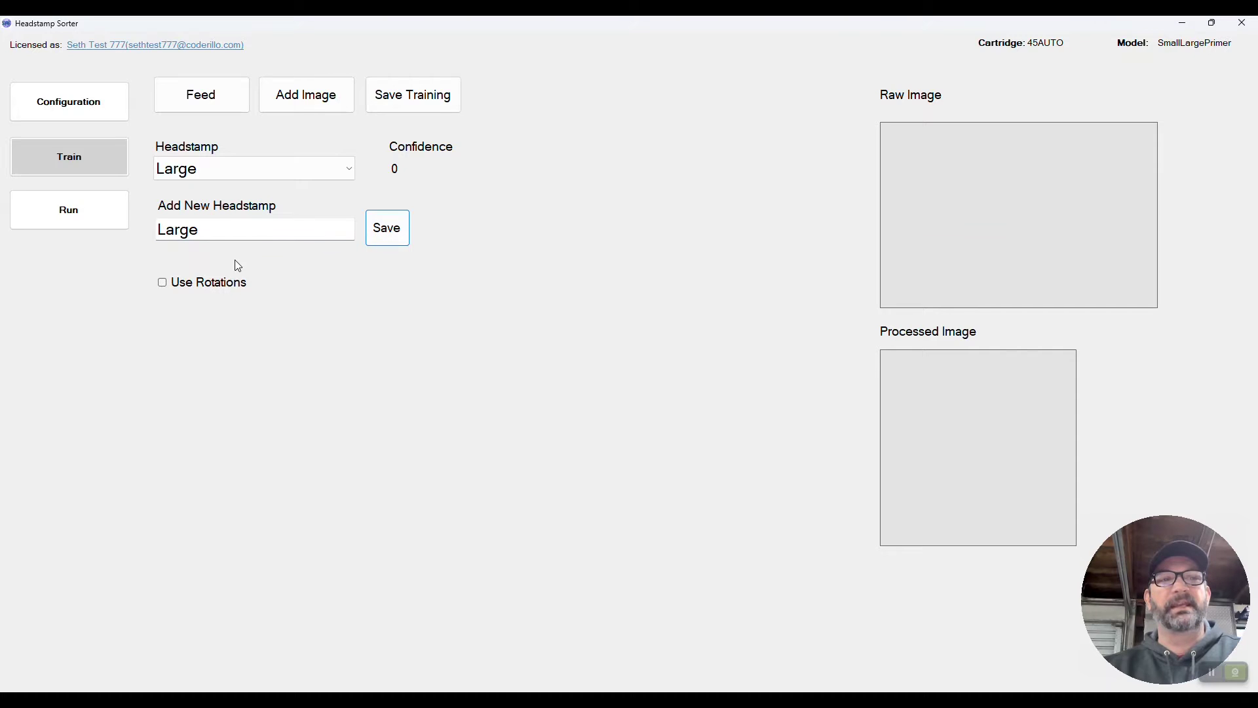
# Enable Use Rotations, run a feed with no case present, and add the captured image to the Blank headstamp.
pyautogui.click(164, 283)
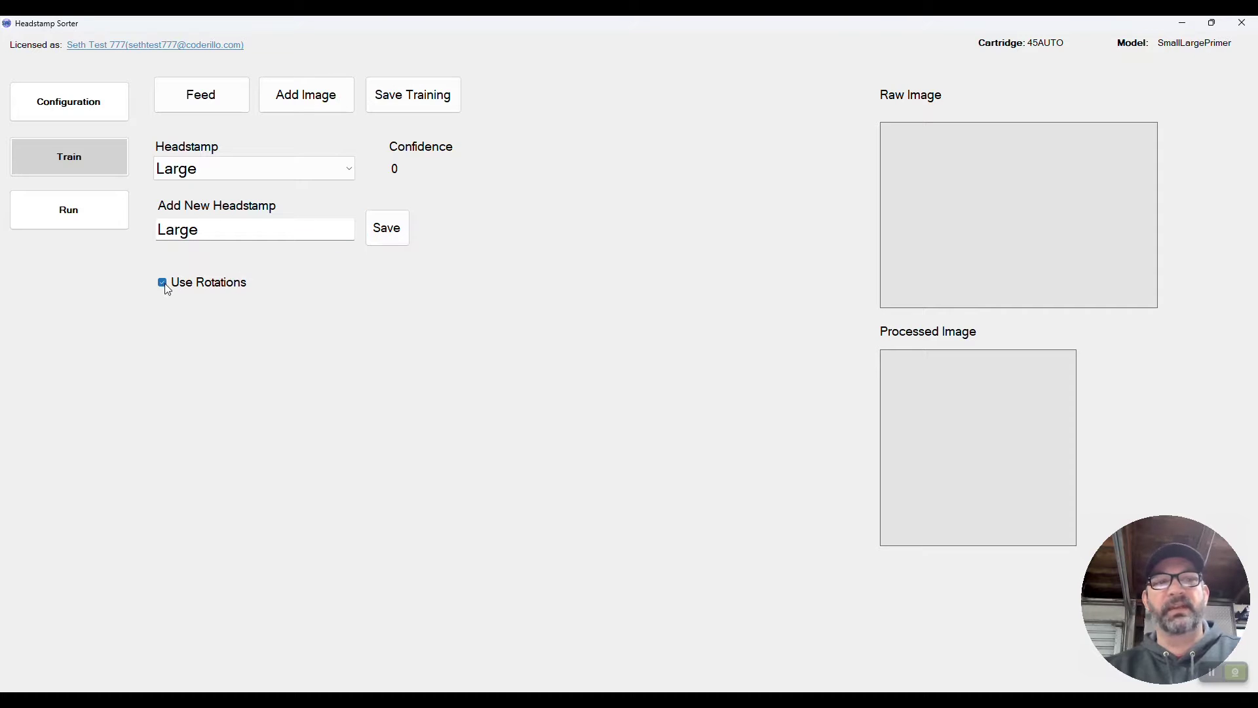
pyautogui.click(209, 102)
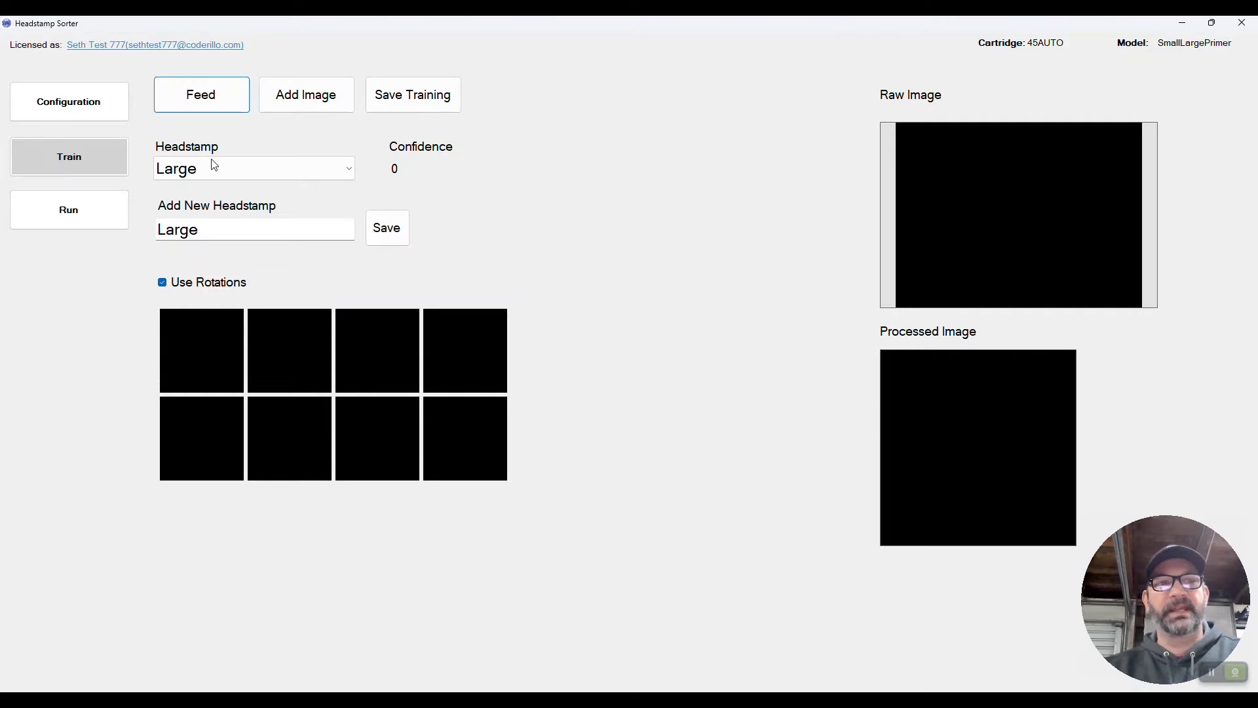
pyautogui.click(211, 168)
pyautogui.click(204, 196)
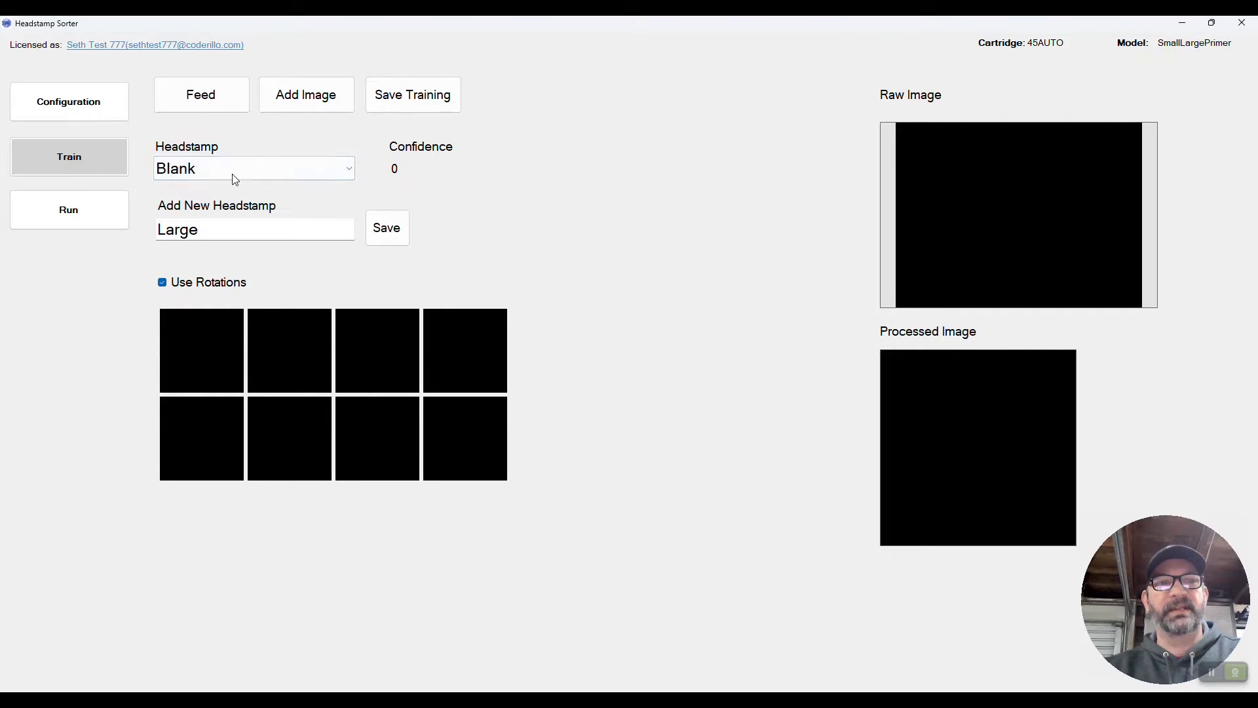
pyautogui.click(301, 100)
# Feed the first small-primer Federal case and add its image to the Small headstamp.
pyautogui.click(219, 95)
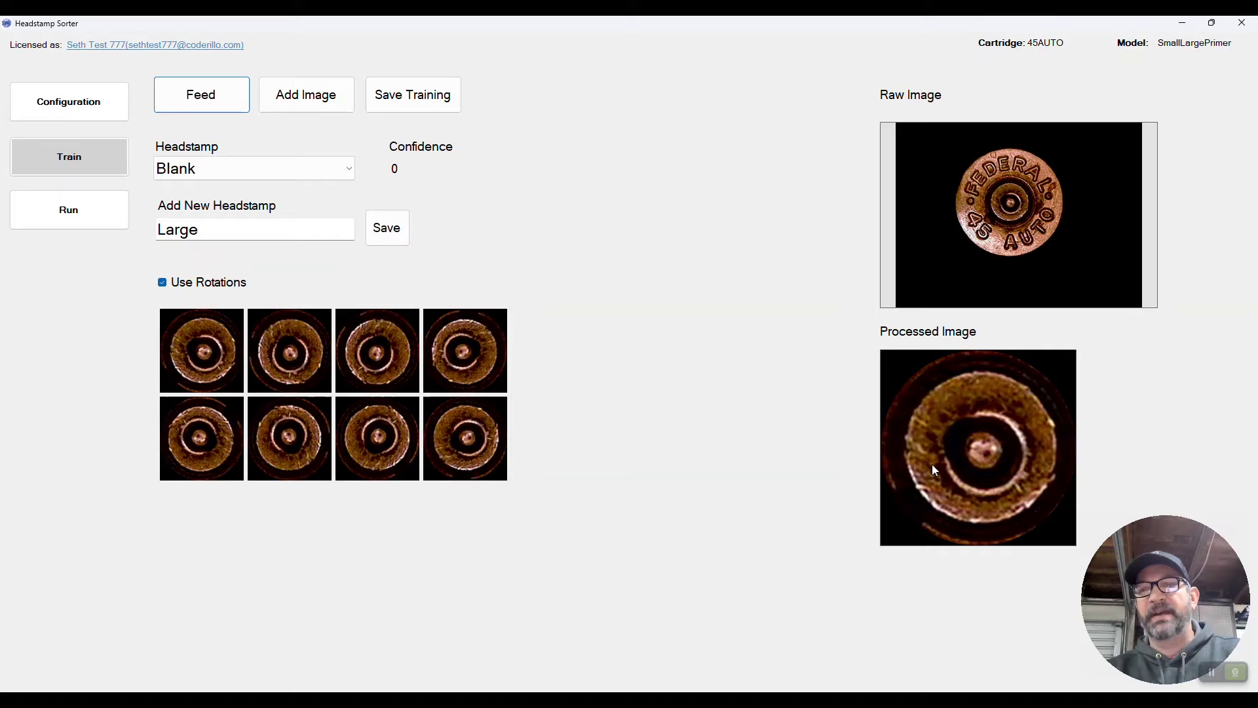
pyautogui.click(306, 169)
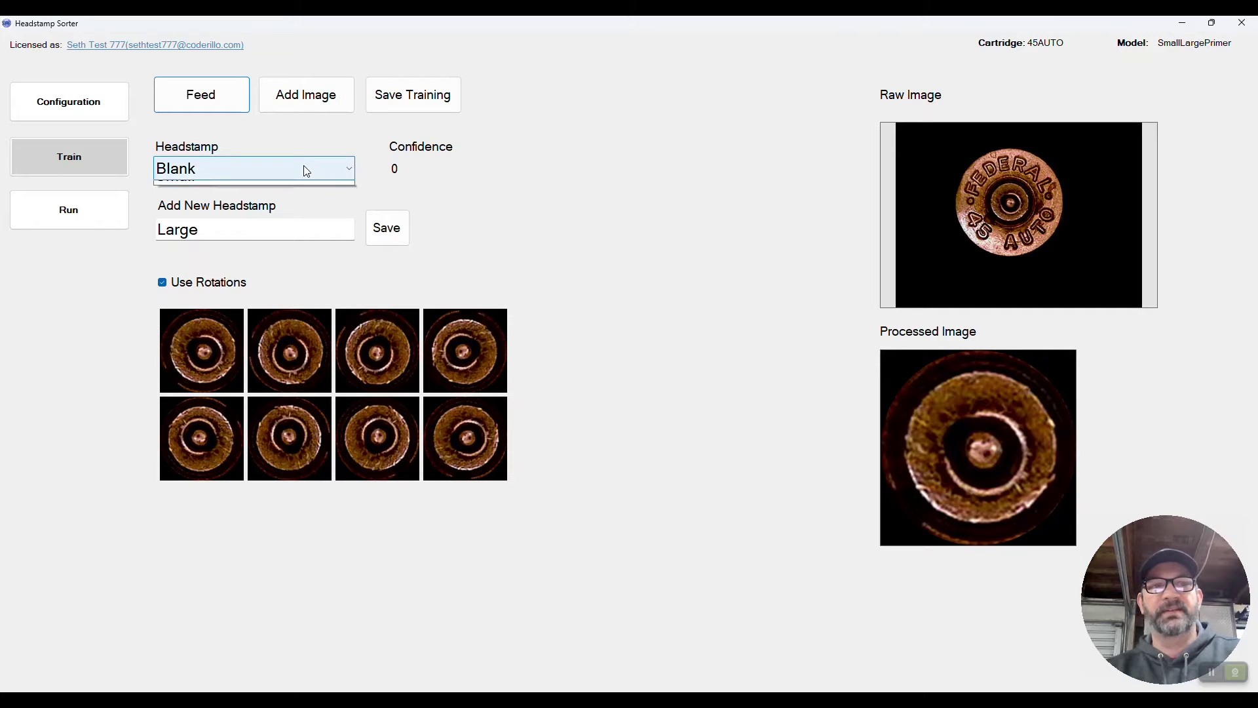
pyautogui.click(214, 223)
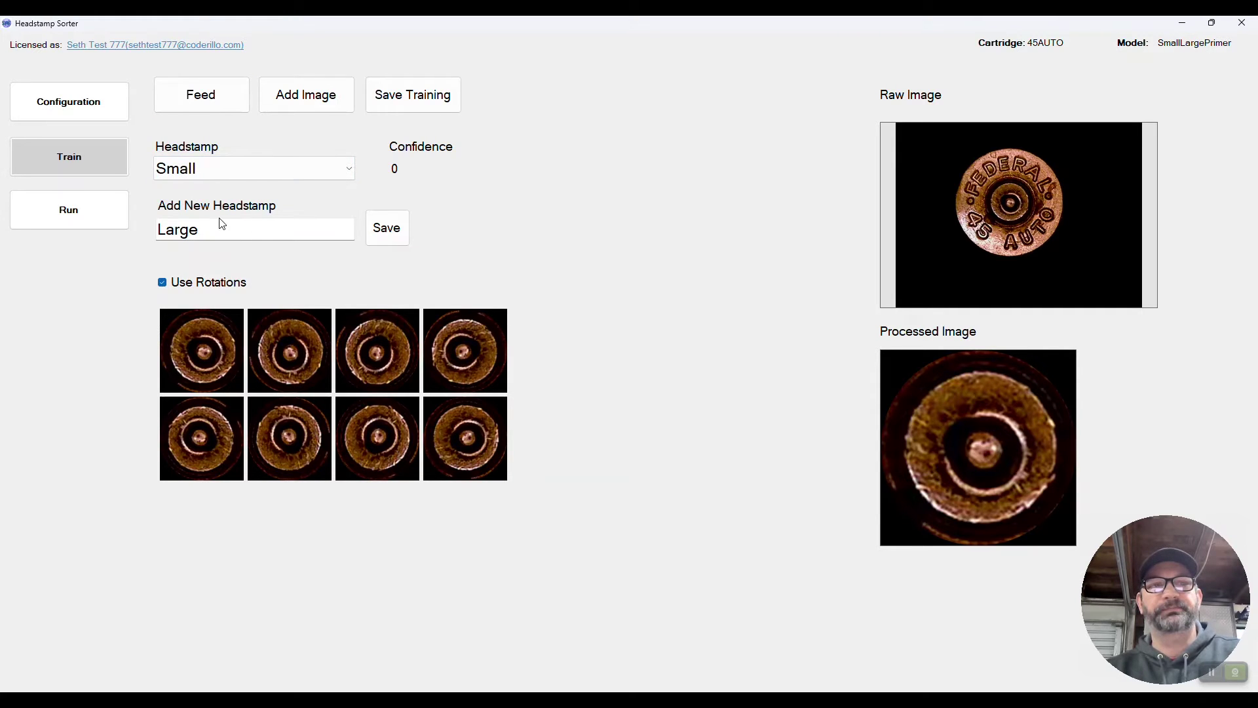
pyautogui.click(299, 104)
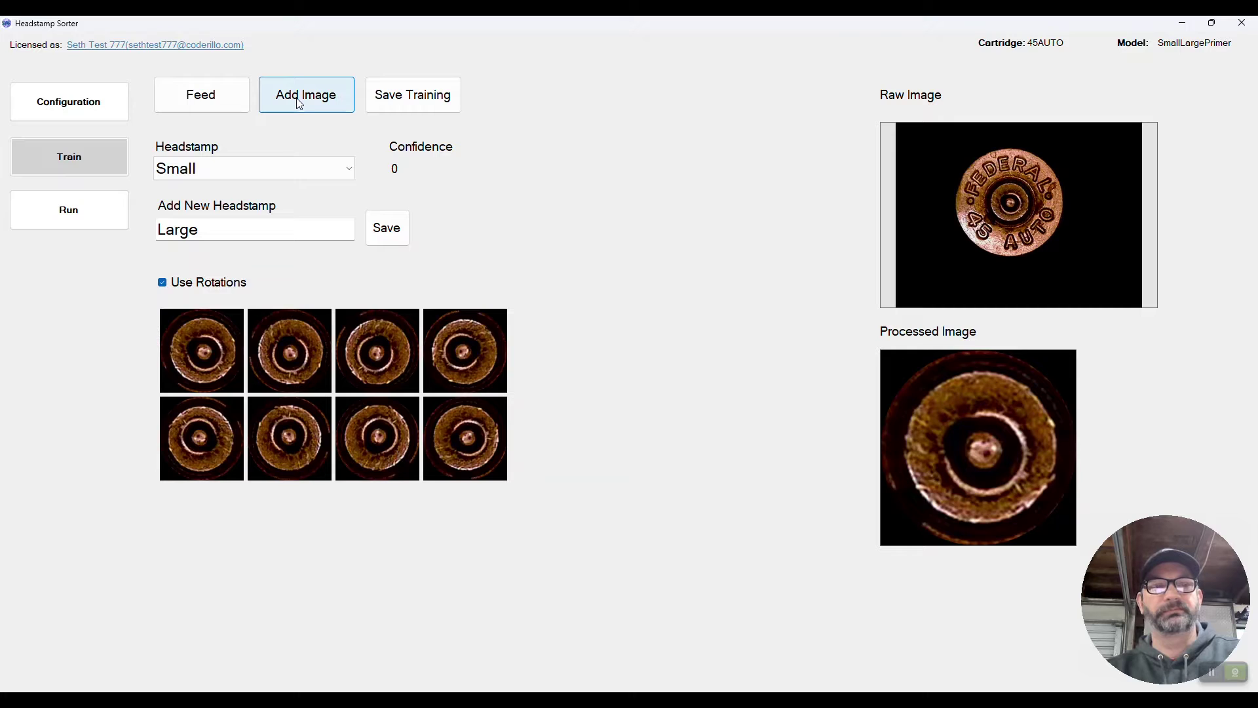
pyautogui.click(300, 103)
# Feed the remaining small-primer Speer and Blazer cases one by one, adding each image to the Small headstamp.
pyautogui.click(216, 103)
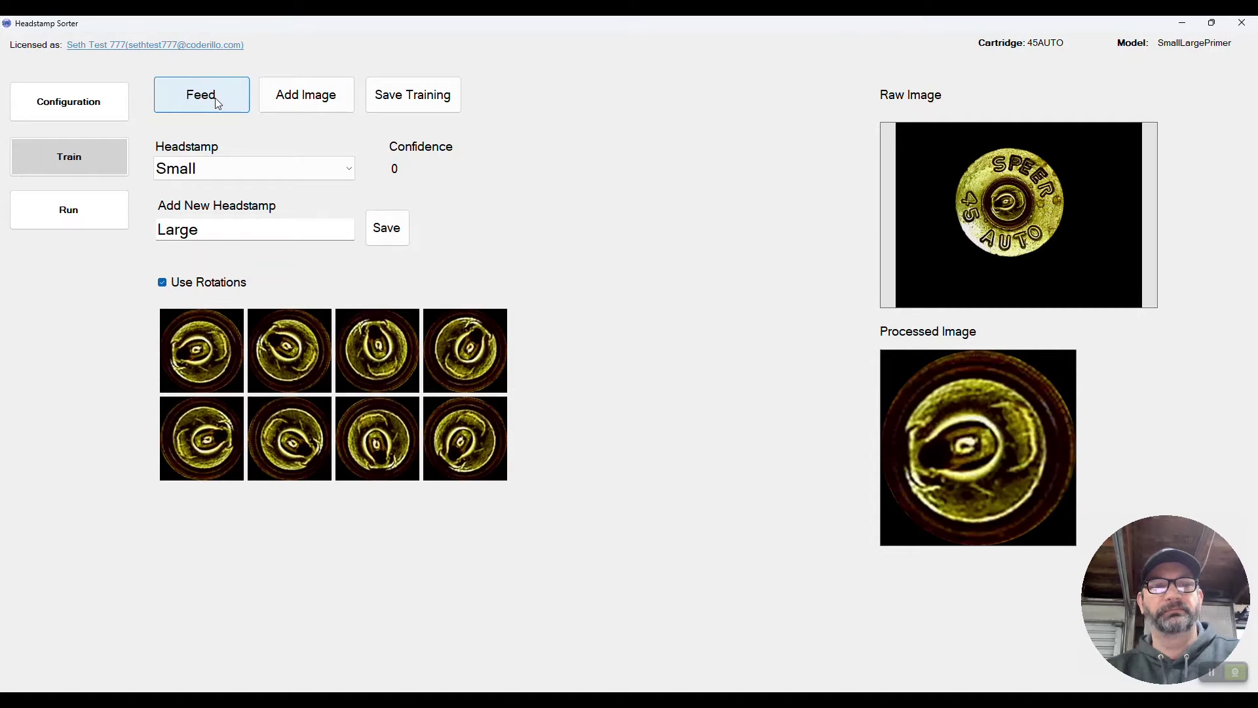
pyautogui.click(216, 102)
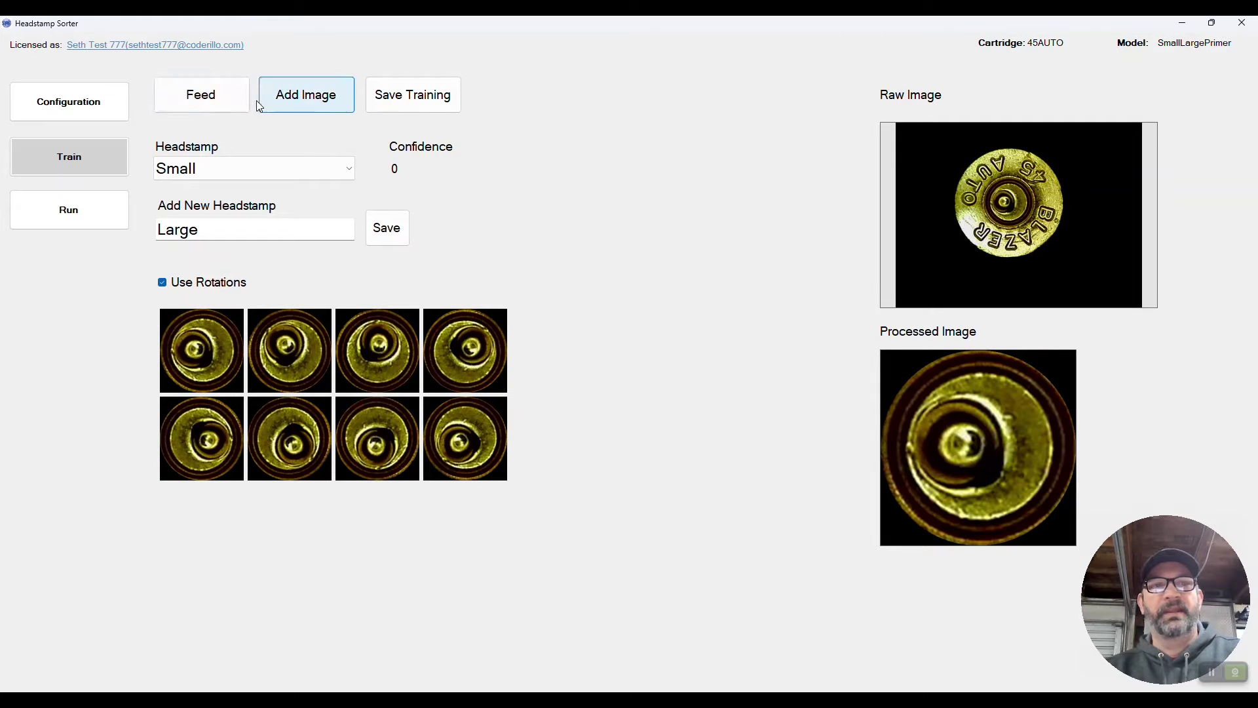
pyautogui.click(218, 103)
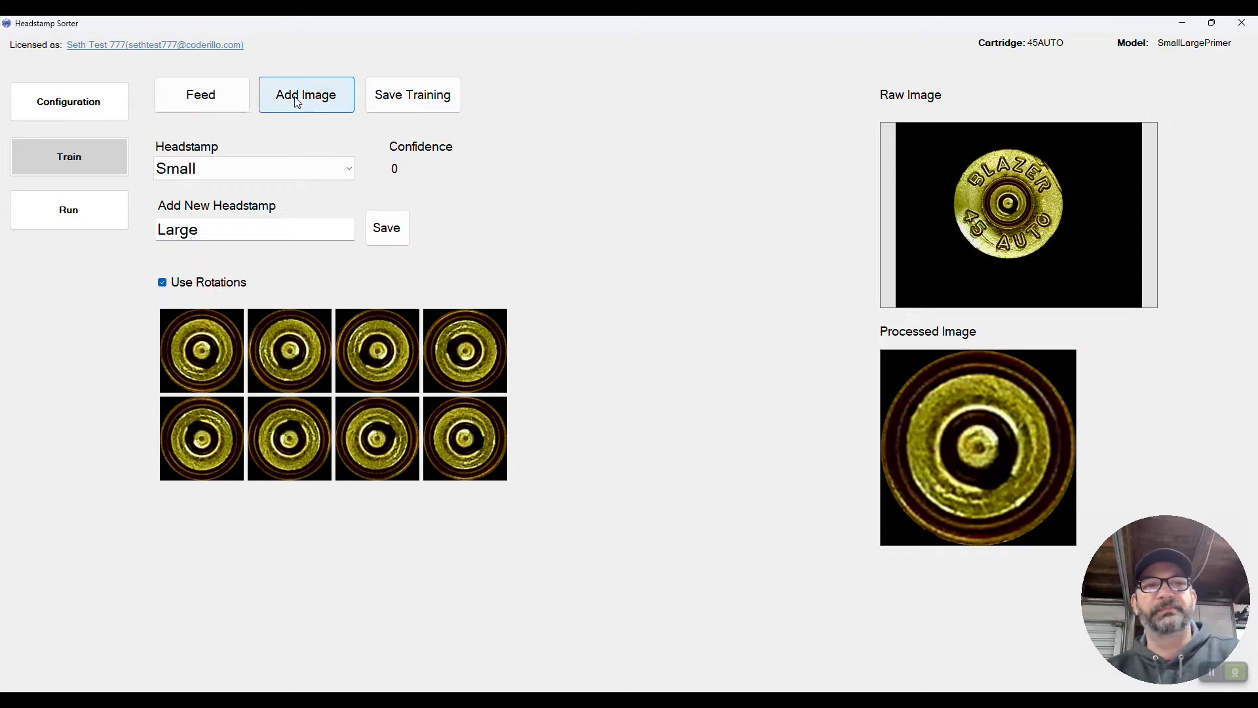
pyautogui.click(234, 93)
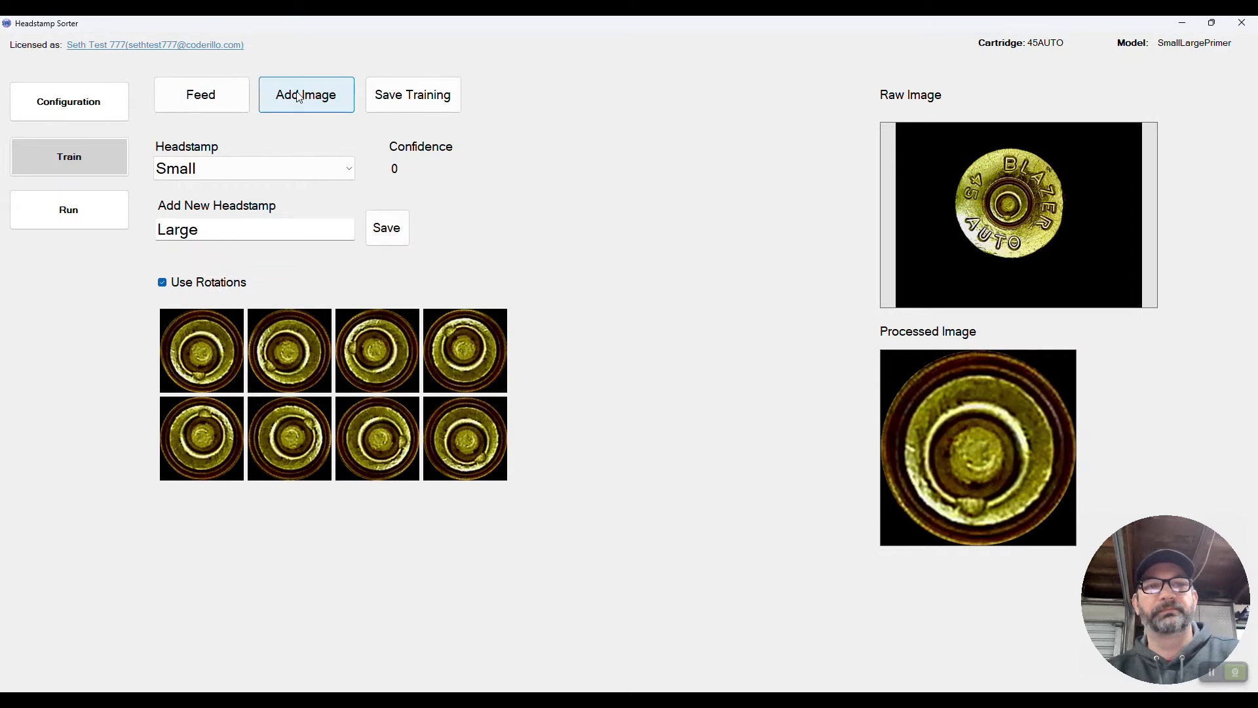
pyautogui.click(217, 99)
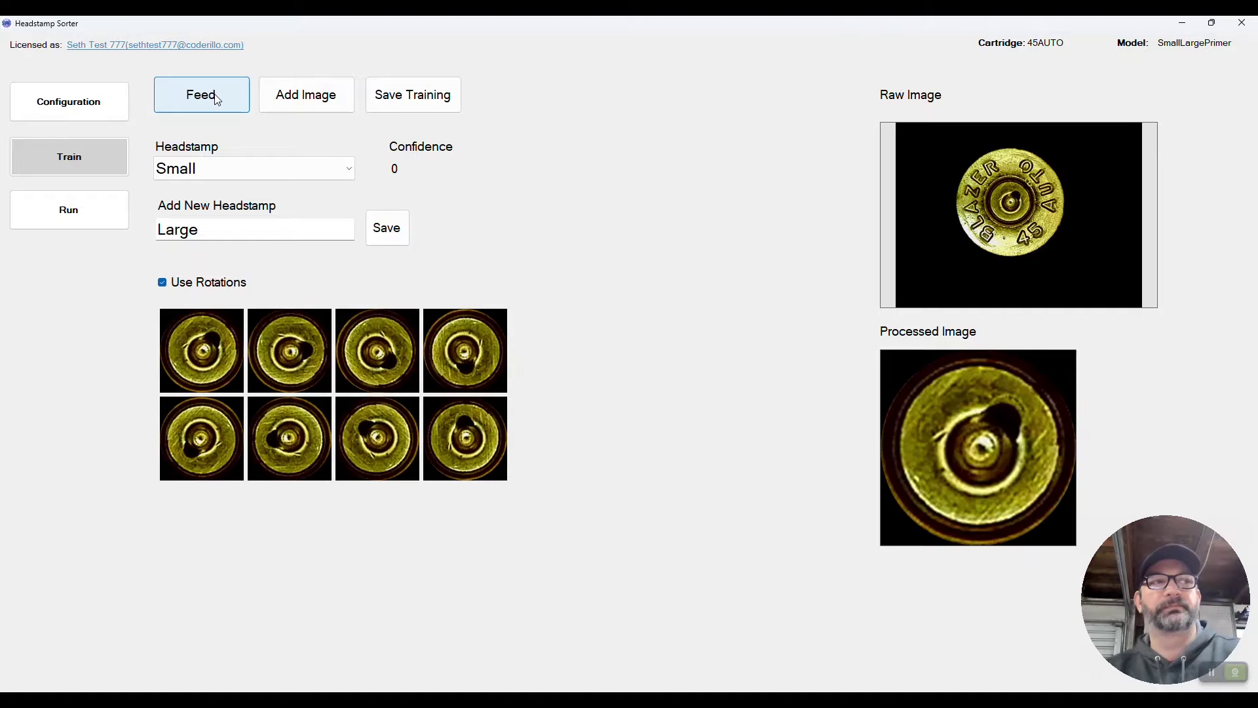
pyautogui.click(217, 99)
pyautogui.click(294, 105)
pyautogui.click(225, 102)
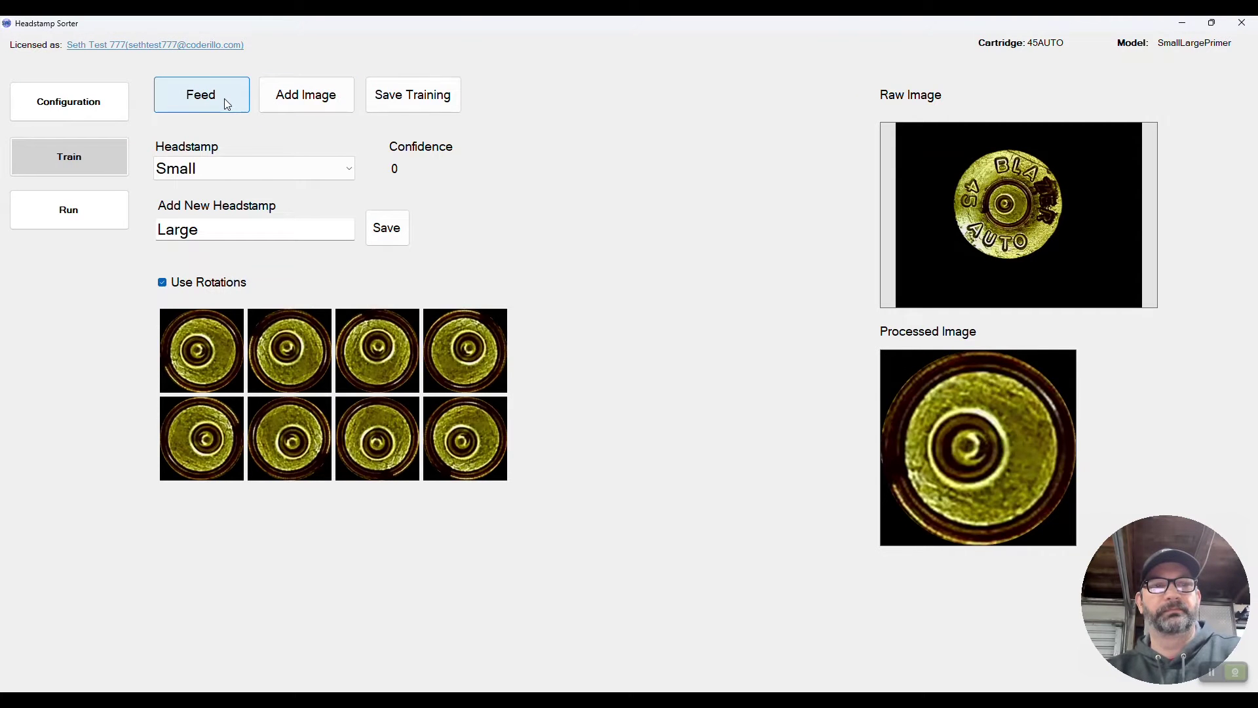
pyautogui.click(270, 98)
pyautogui.click(208, 102)
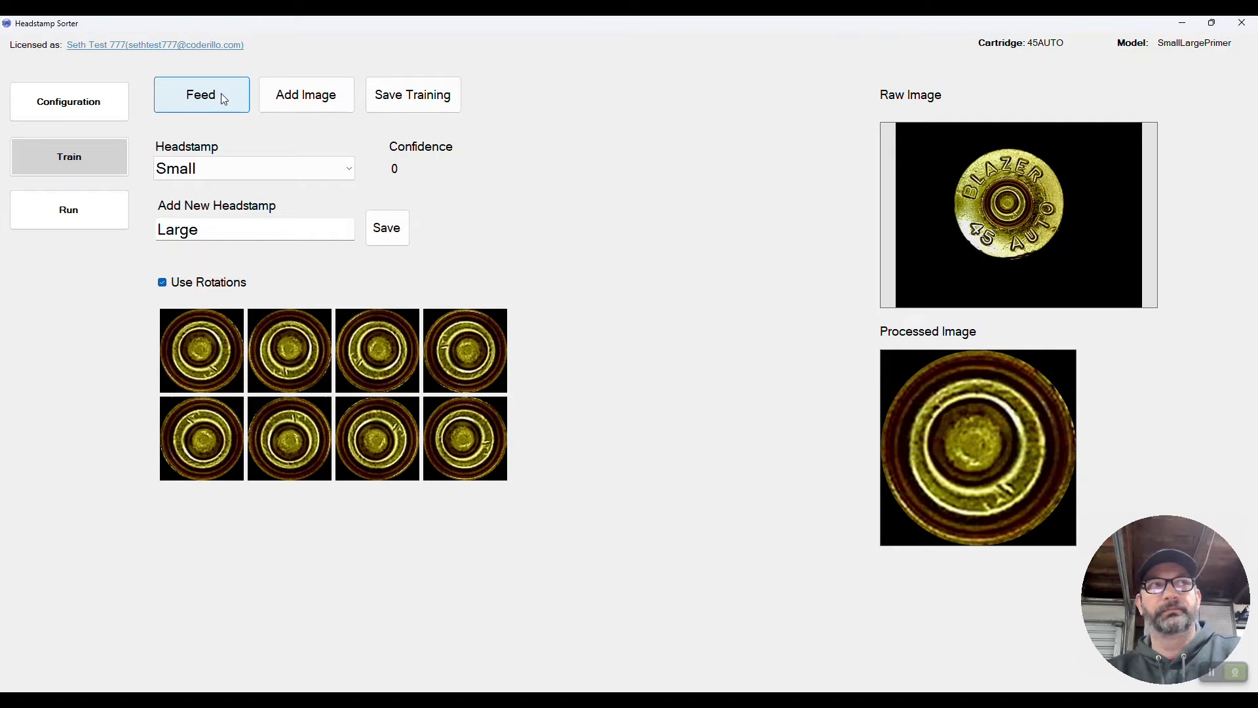
# Run the feed past the last small-primer case and add the empty-slot image to the Blank headstamp.
pyautogui.click(221, 93)
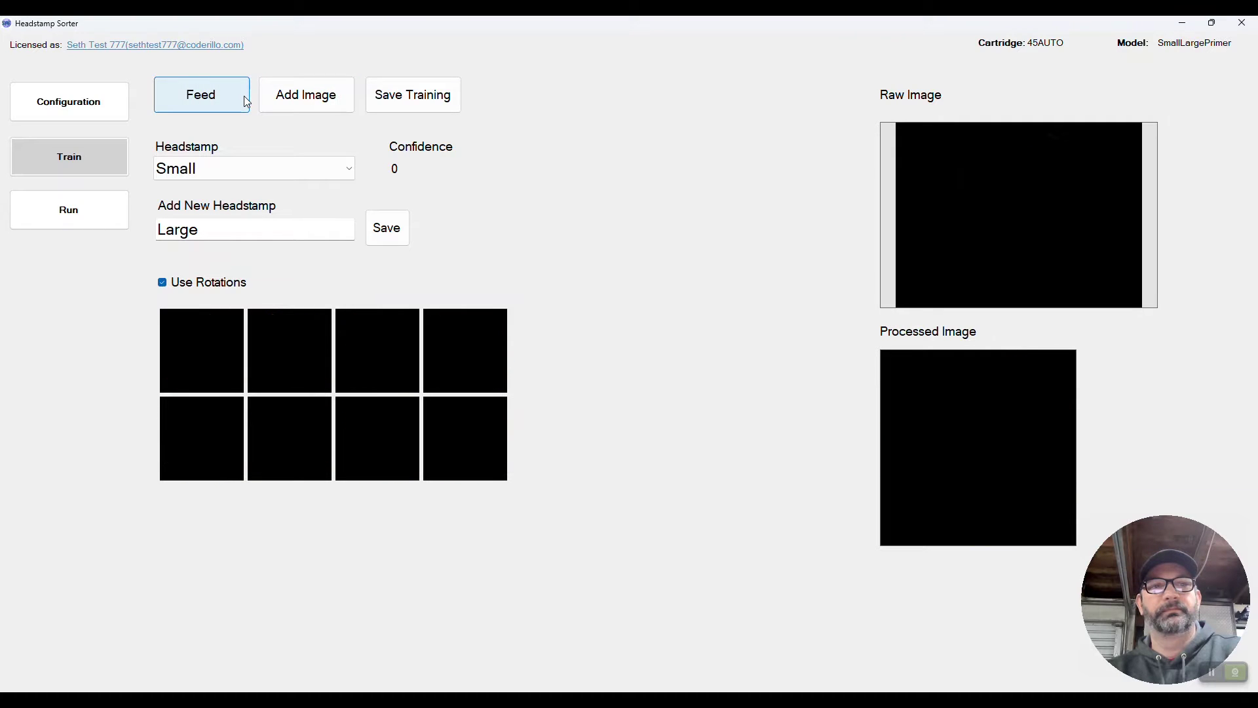
pyautogui.click(230, 172)
pyautogui.click(216, 190)
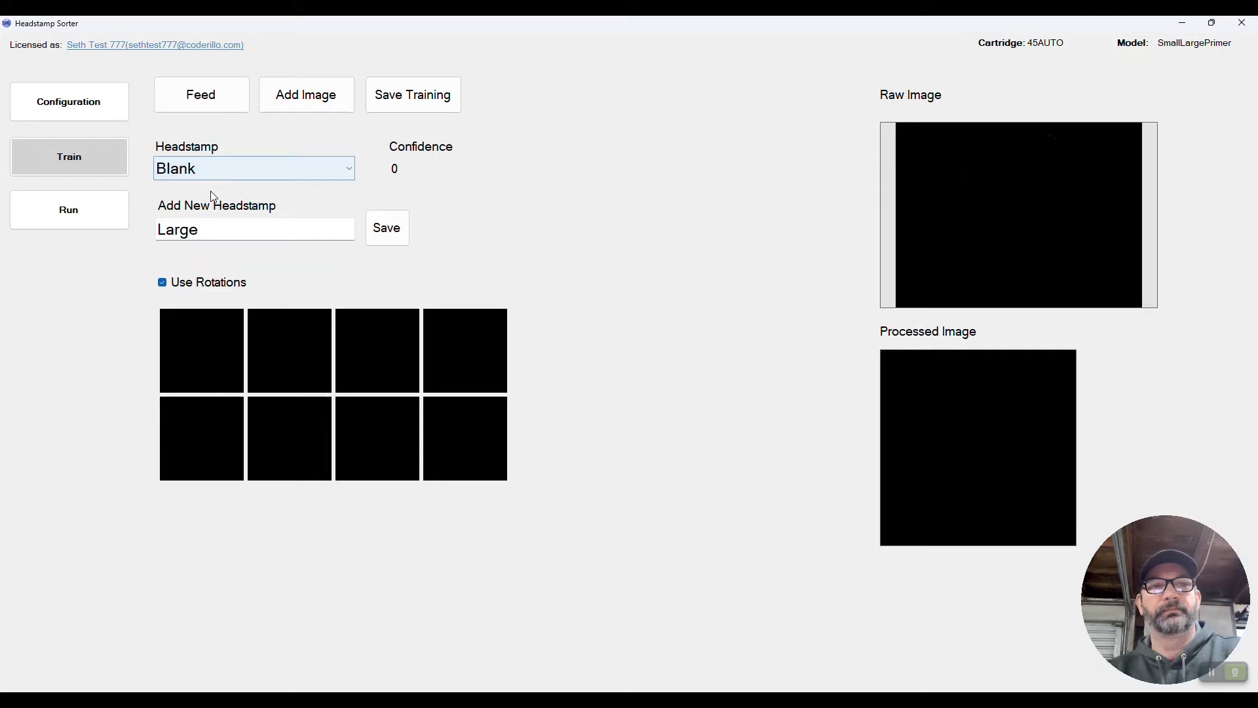
pyautogui.click(298, 110)
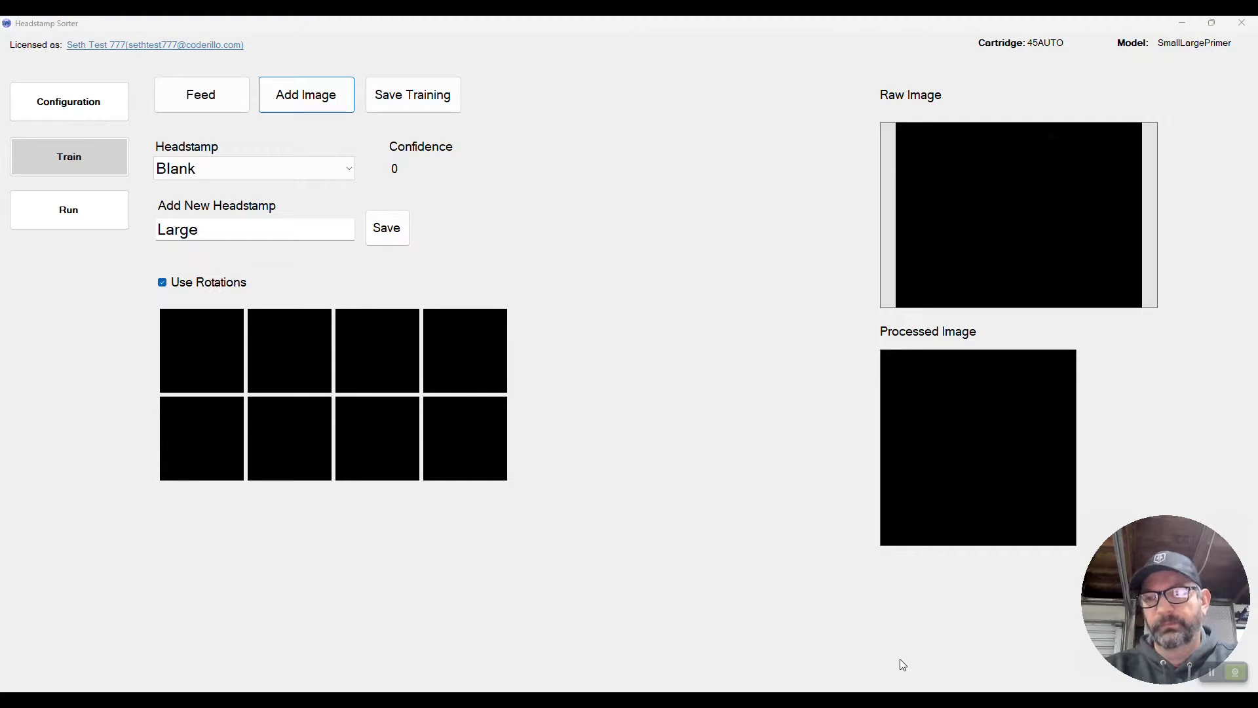
# Feed the first two large-primer Federal cases and add their images to the Large headstamp.
pyautogui.click(218, 106)
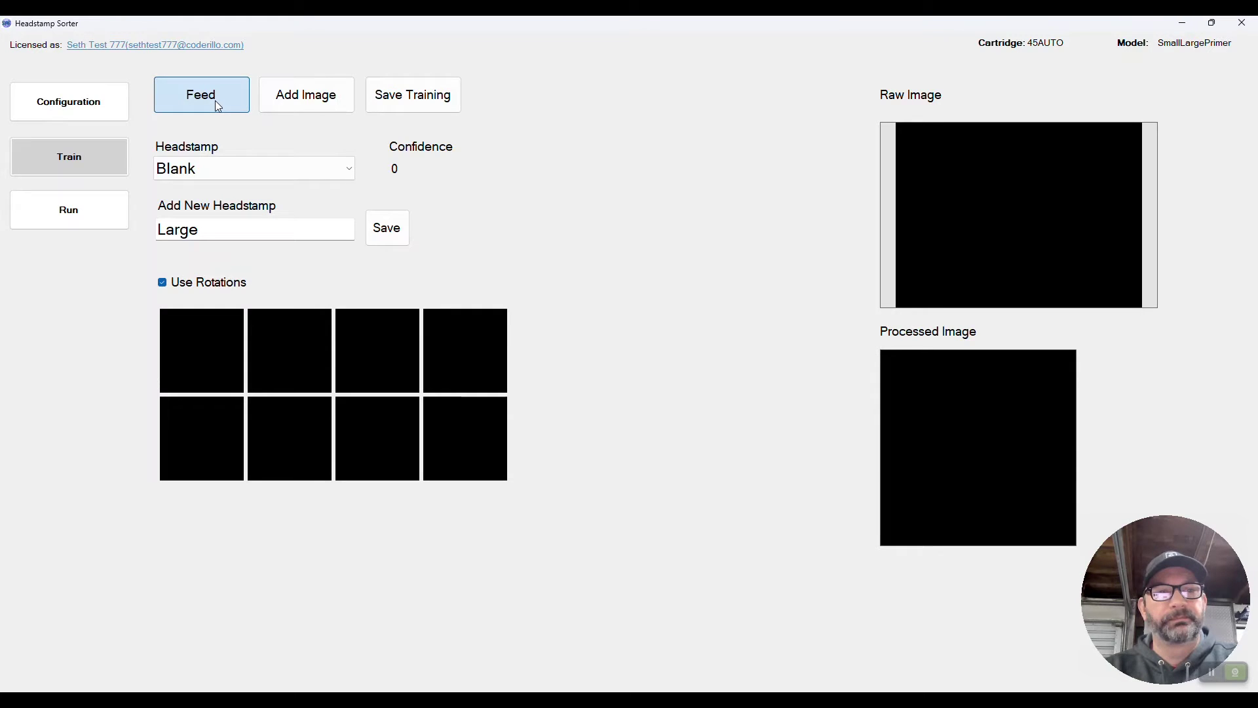
pyautogui.click(217, 104)
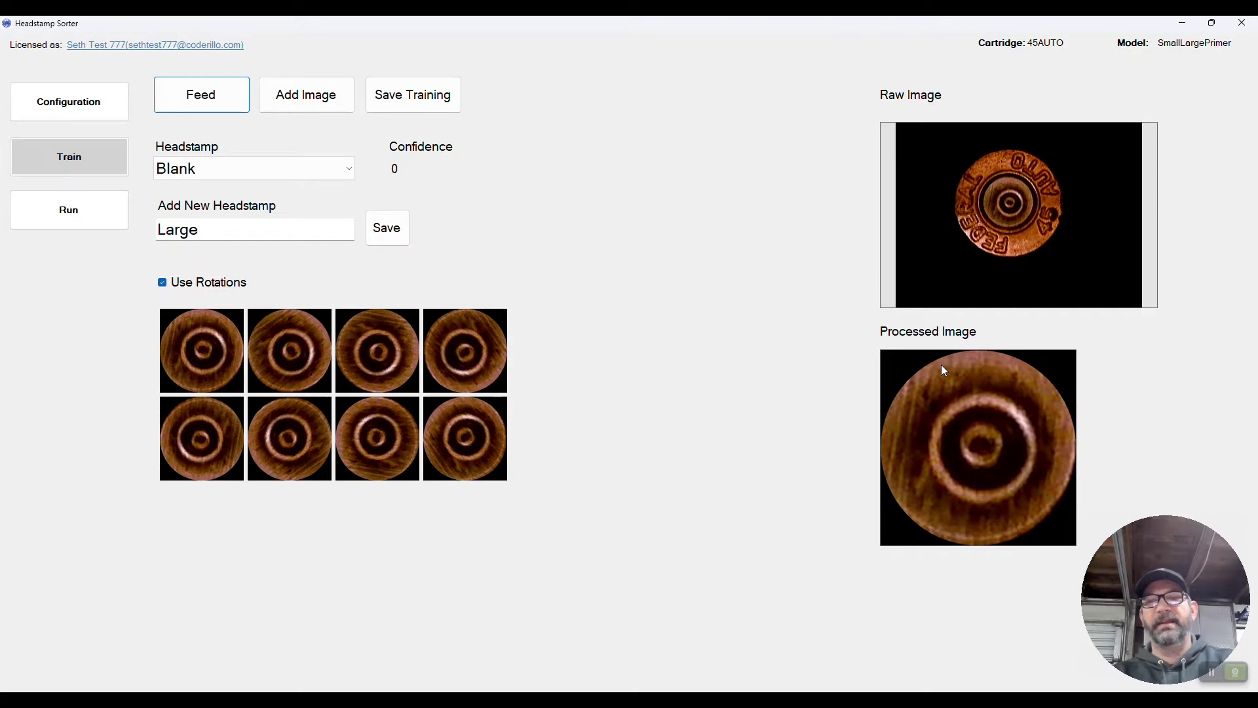
pyautogui.click(319, 175)
pyautogui.click(256, 212)
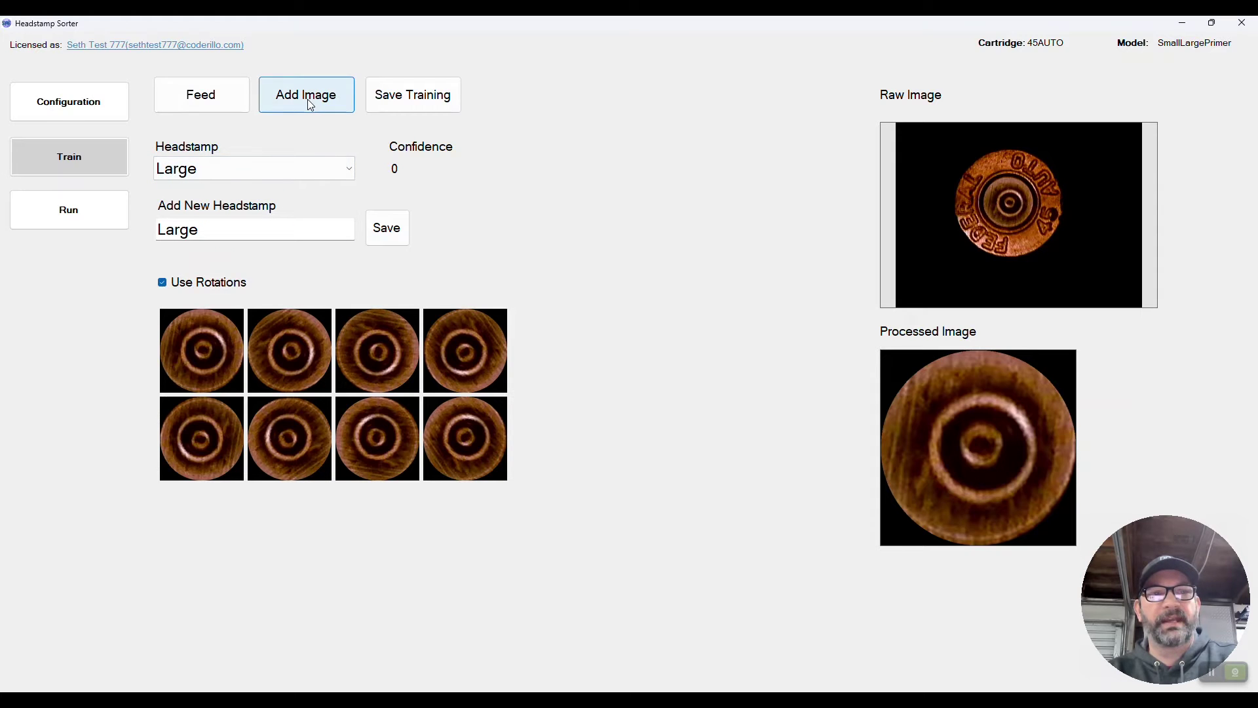
pyautogui.click(227, 95)
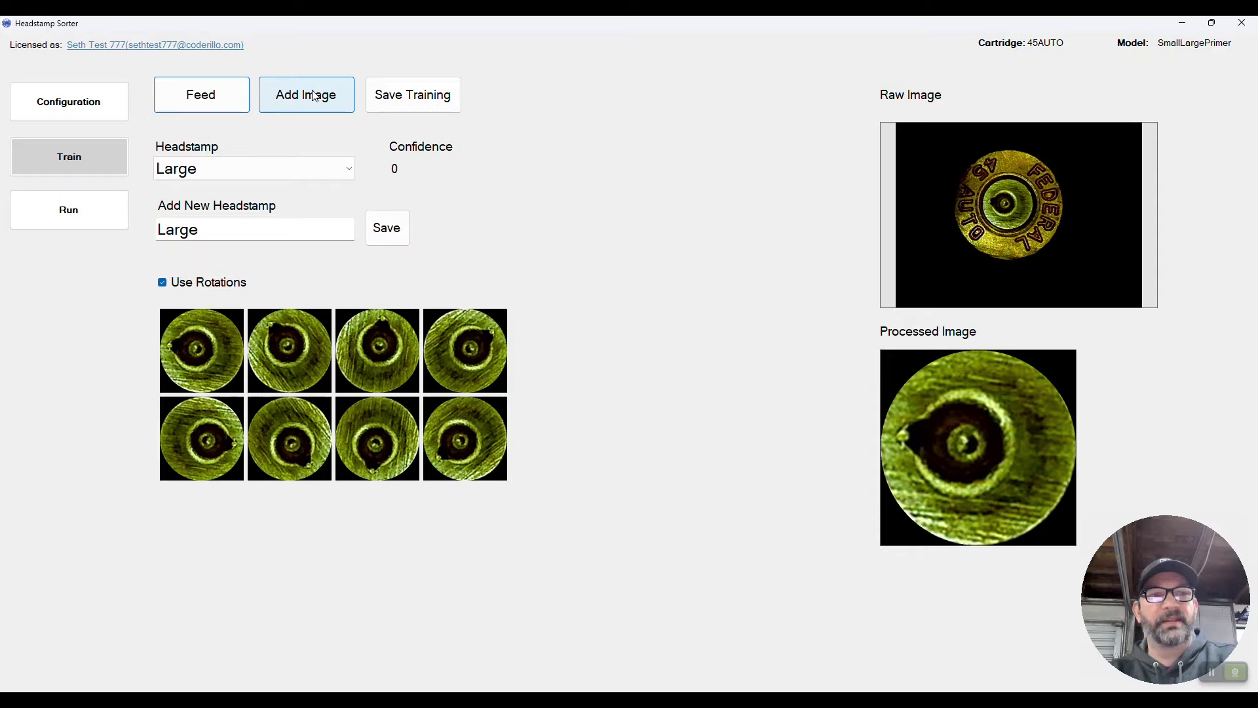
pyautogui.click(313, 95)
# Feed the next large-primer FM, HRTRS and Winchester cases one by one, adding each image to the Large headstamp.
pyautogui.click(233, 95)
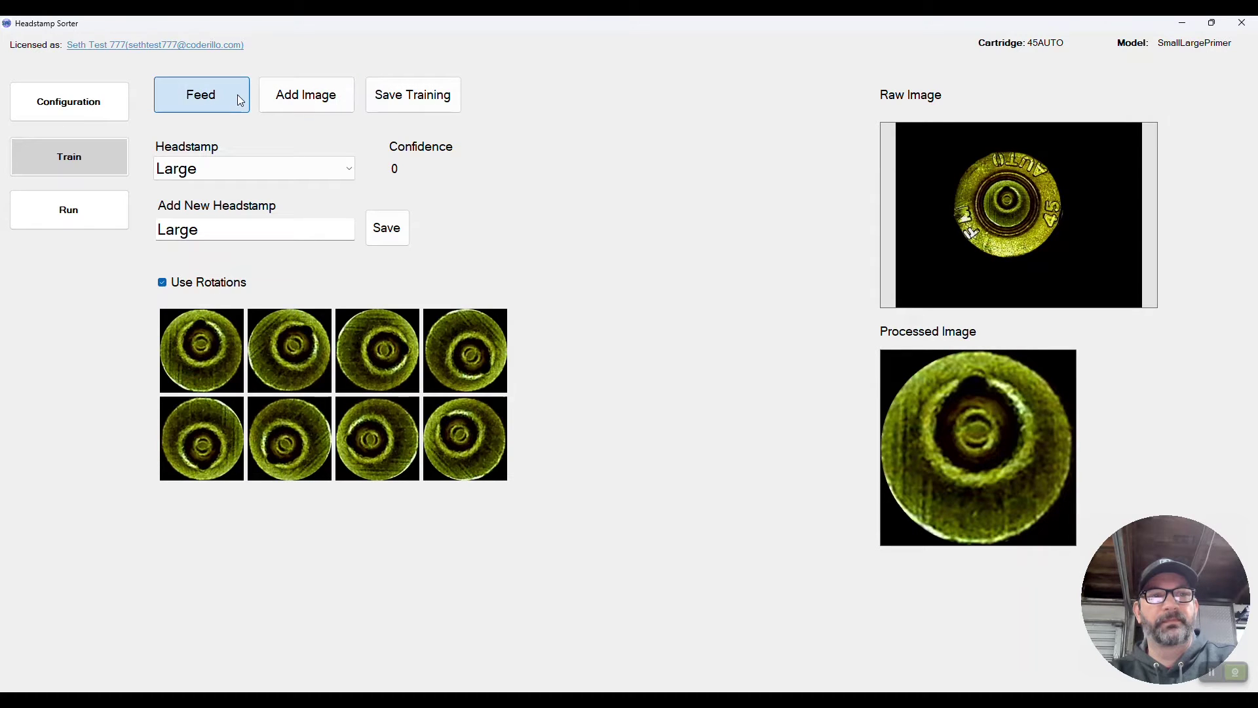
pyautogui.click(237, 99)
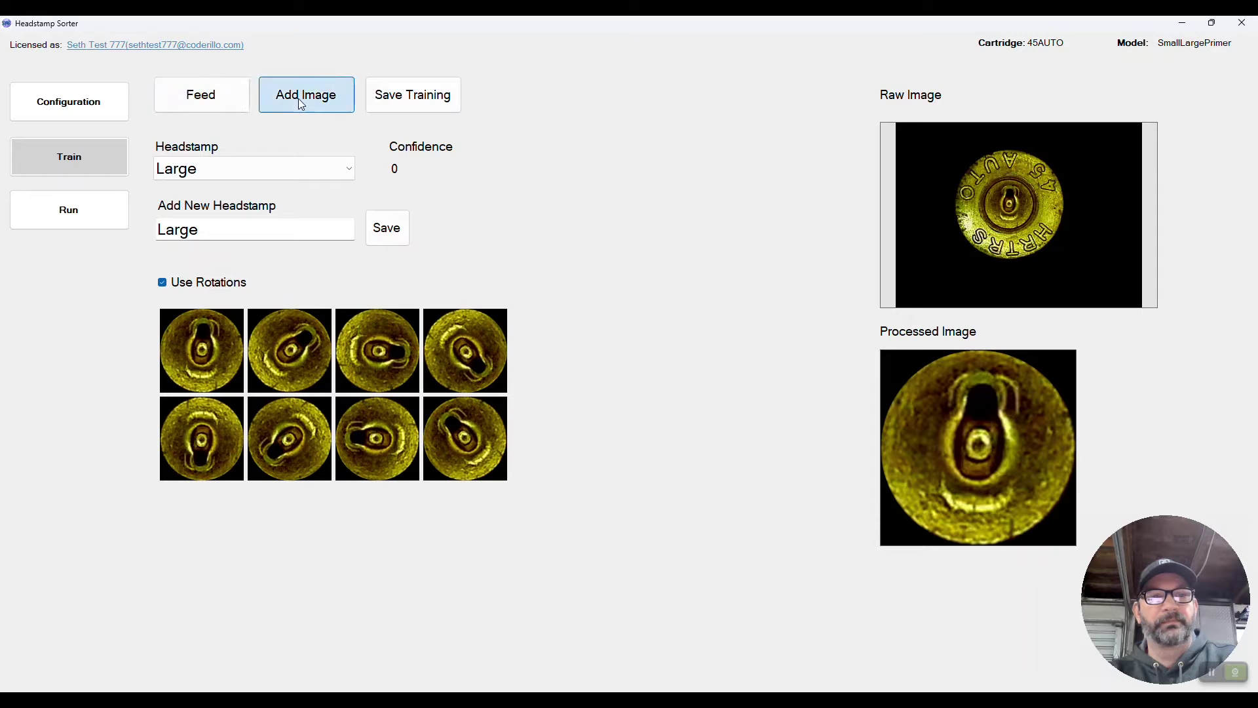
pyautogui.click(298, 98)
pyautogui.click(216, 97)
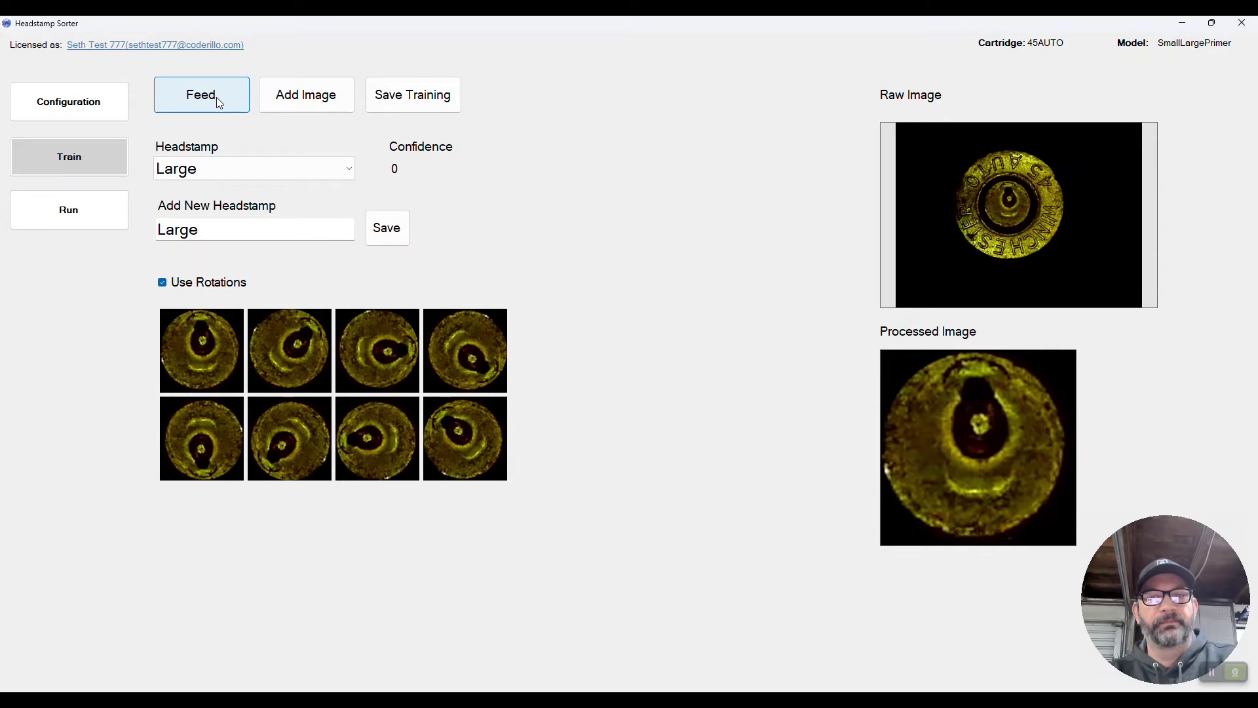
pyautogui.click(295, 98)
pyautogui.click(207, 99)
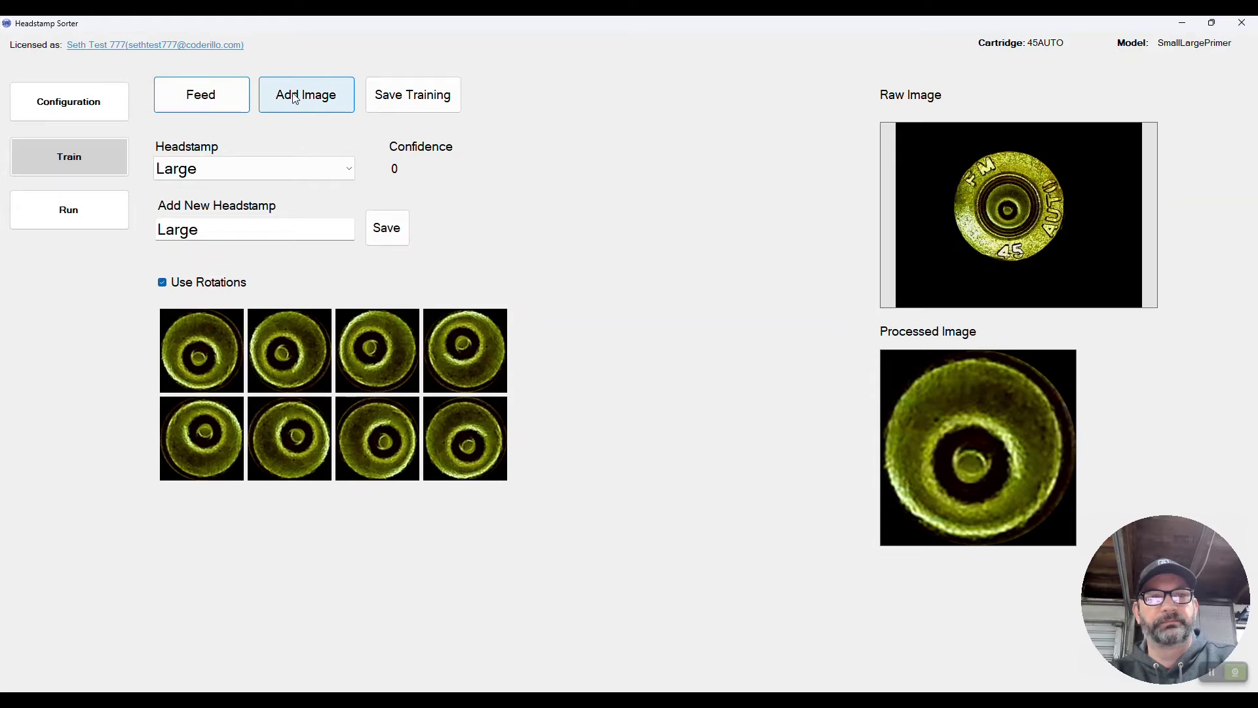
pyautogui.click(292, 94)
# Continue feeding large-primer cases through the FM, Winchester and PPU ones, adding each image to the Large headstamp.
pyautogui.click(190, 95)
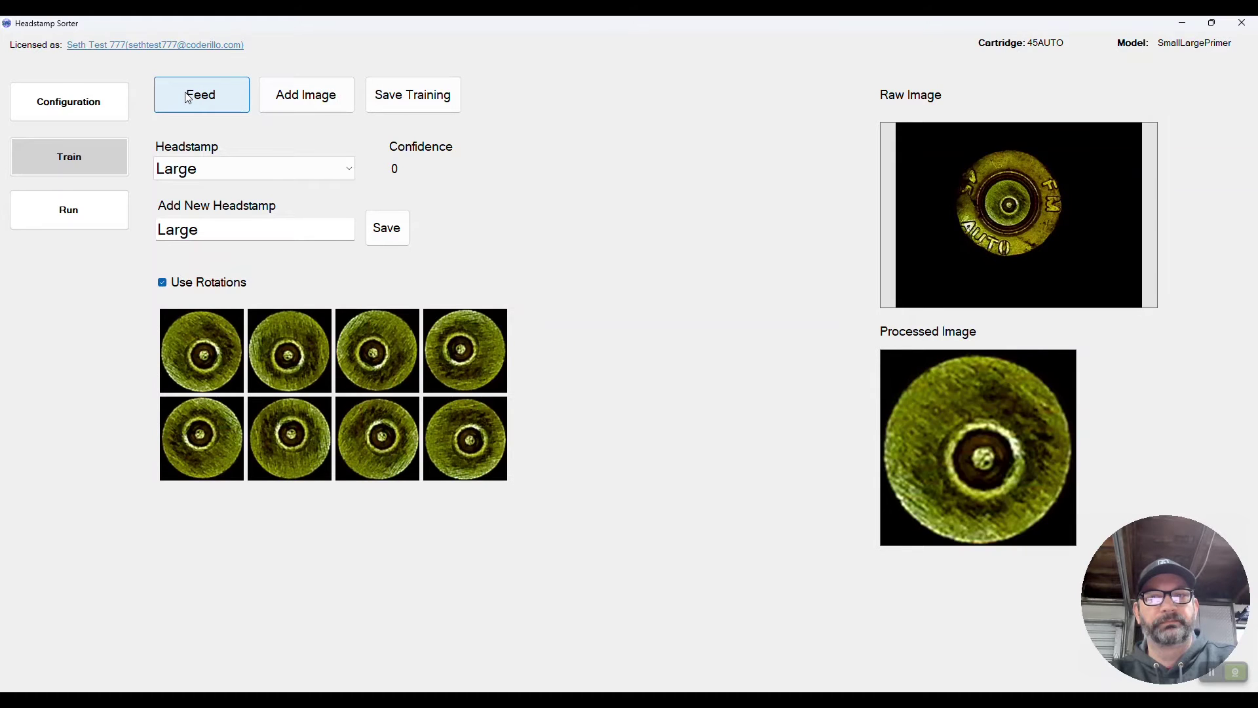
pyautogui.click(286, 100)
pyautogui.click(205, 102)
pyautogui.click(289, 105)
pyautogui.click(187, 104)
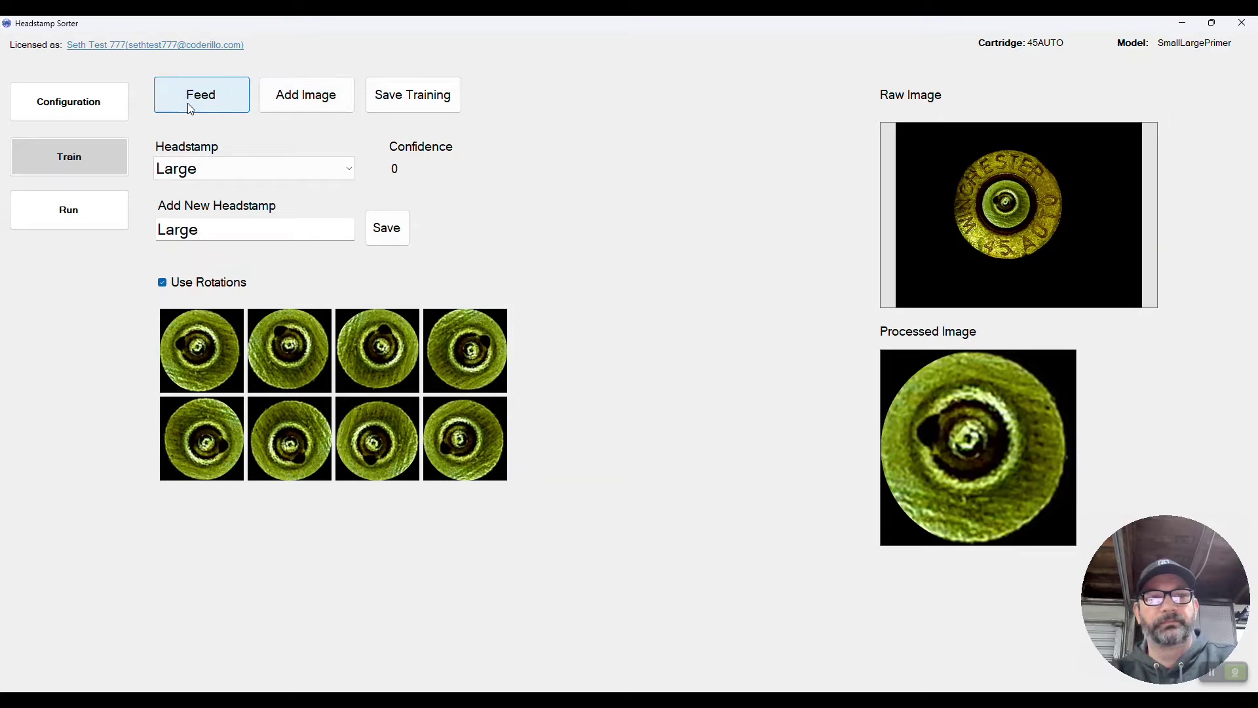
pyautogui.click(275, 106)
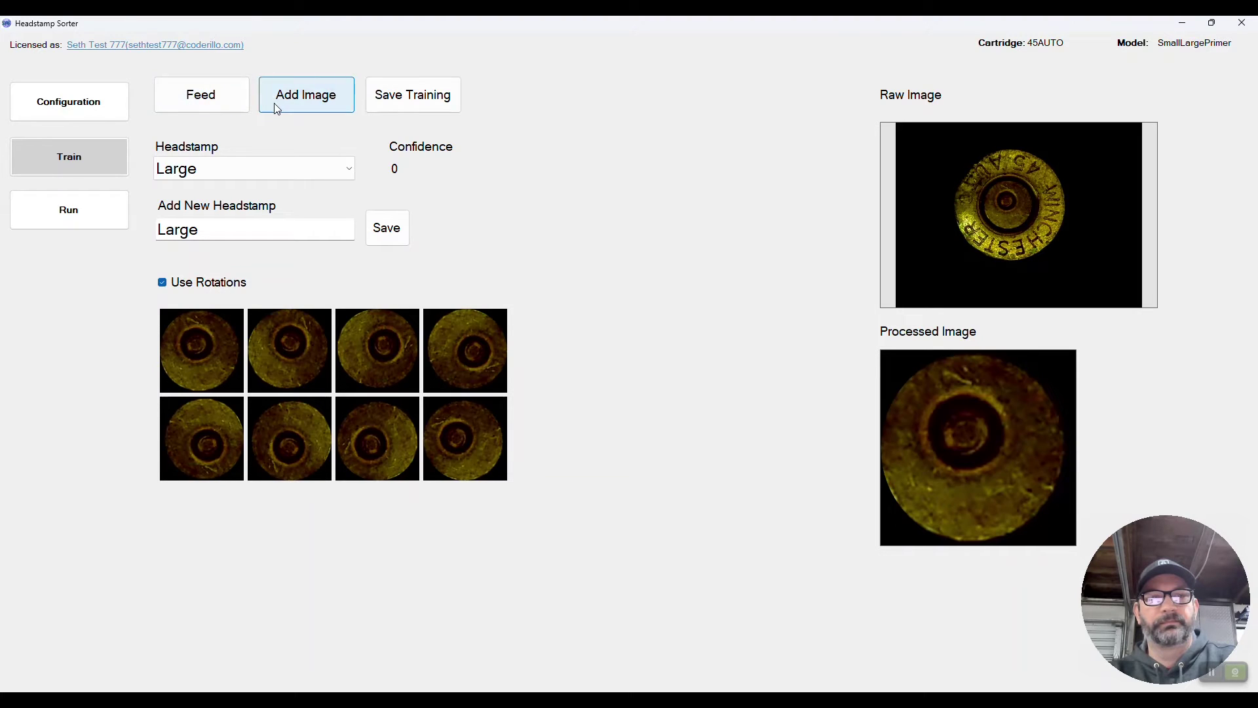
pyautogui.click(222, 100)
pyautogui.click(308, 100)
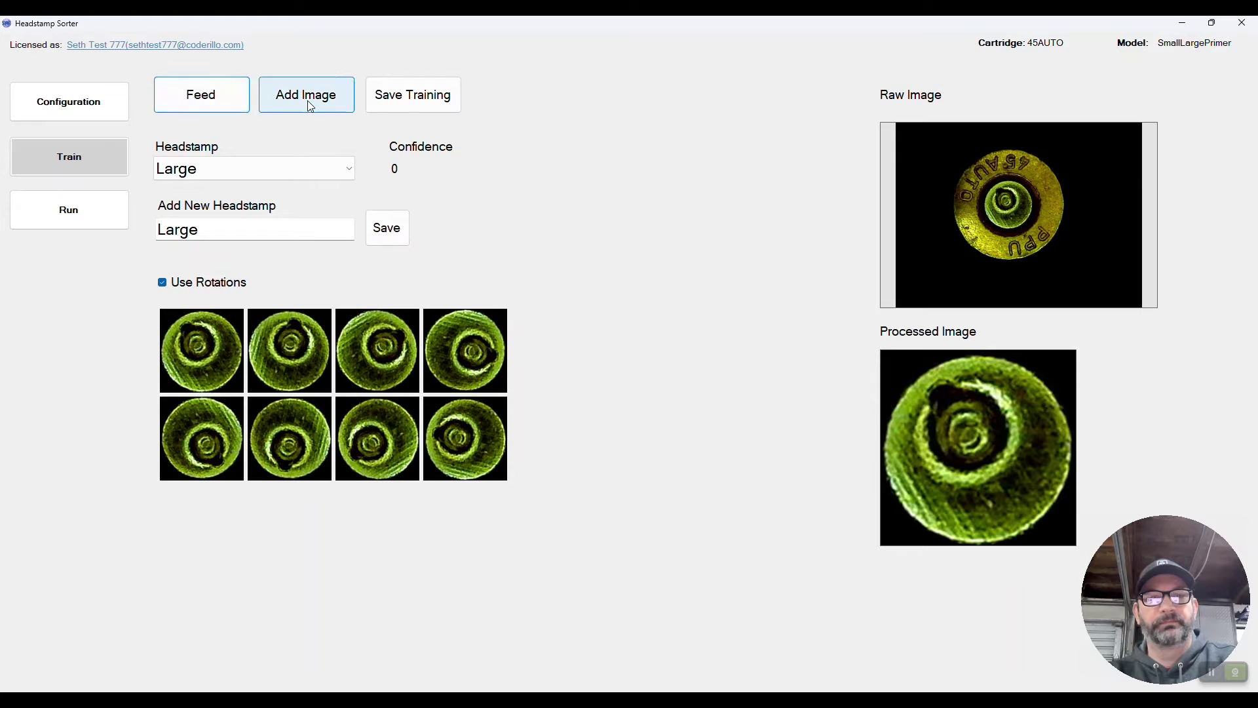
# Feed further Winchester, FM and Aguila cases with large primers and add their images to the Large headstamp.
pyautogui.click(209, 100)
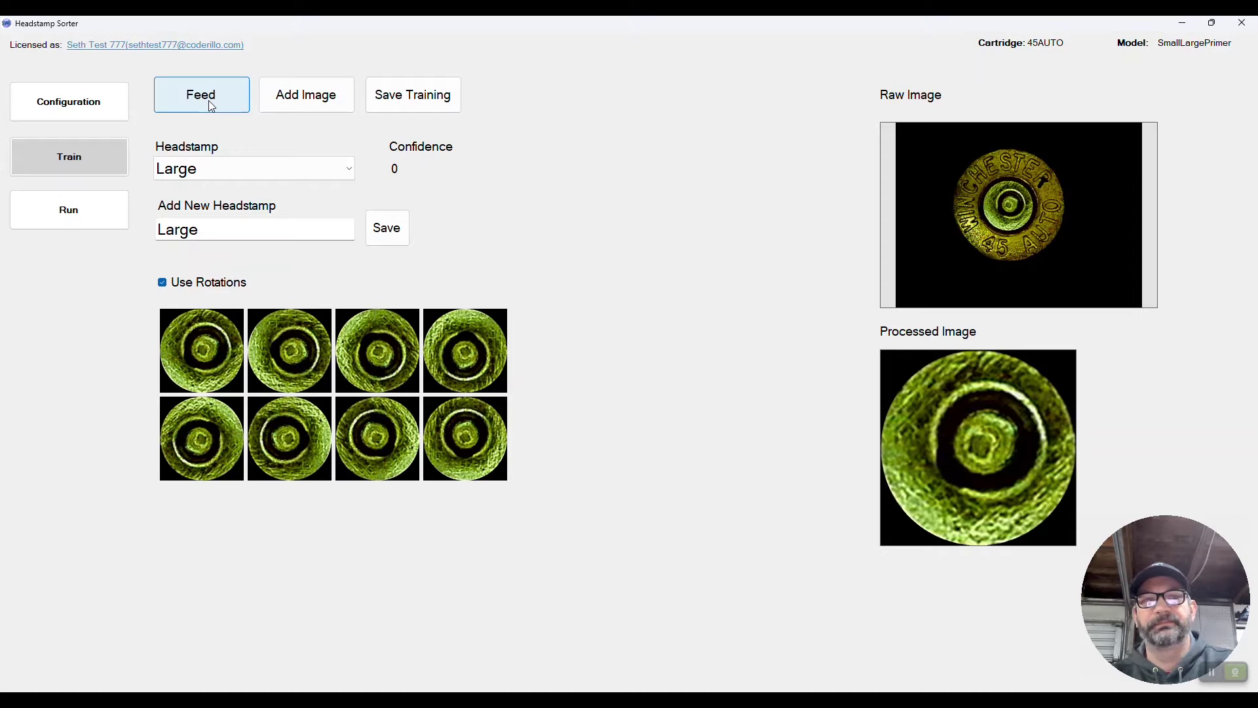
pyautogui.click(217, 95)
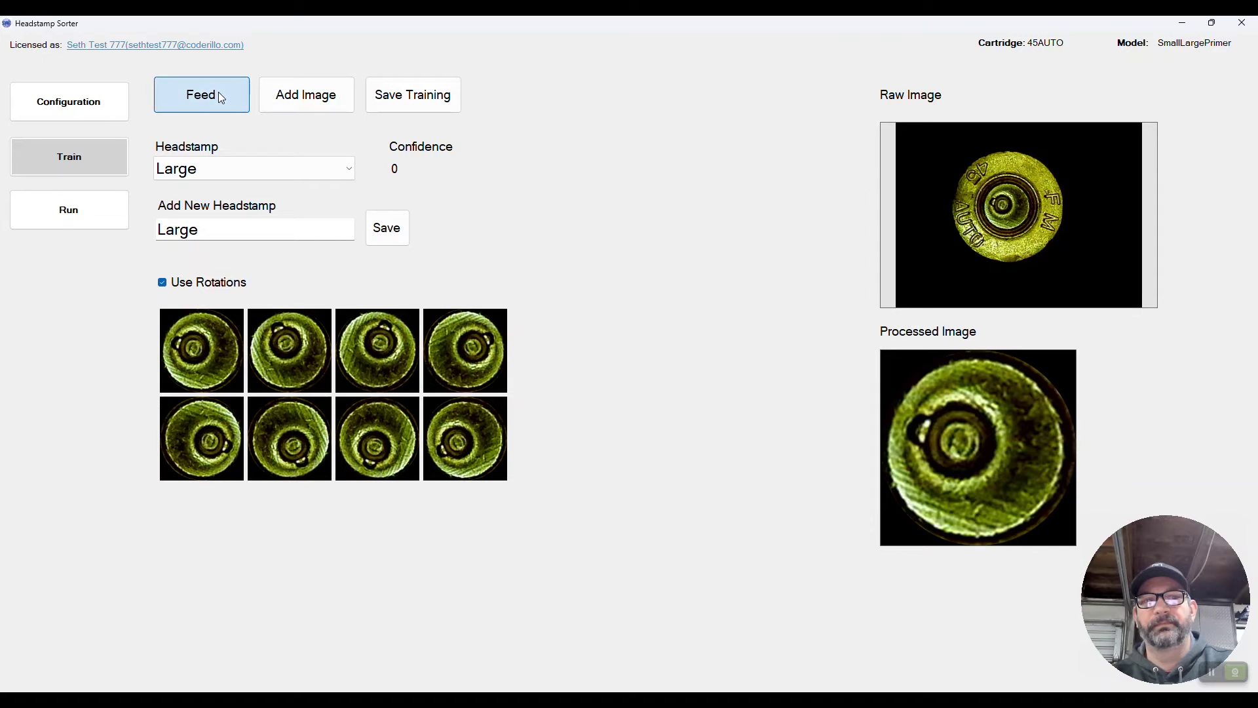
pyautogui.click(218, 95)
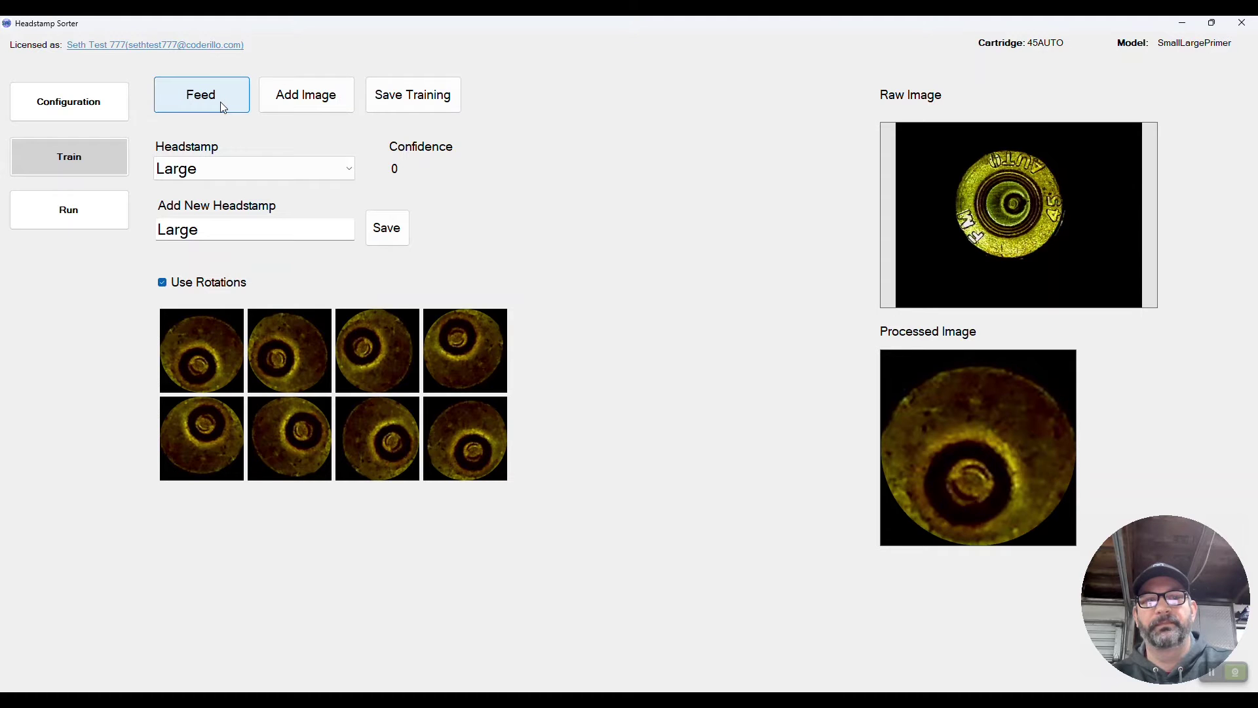
pyautogui.click(288, 100)
pyautogui.click(225, 100)
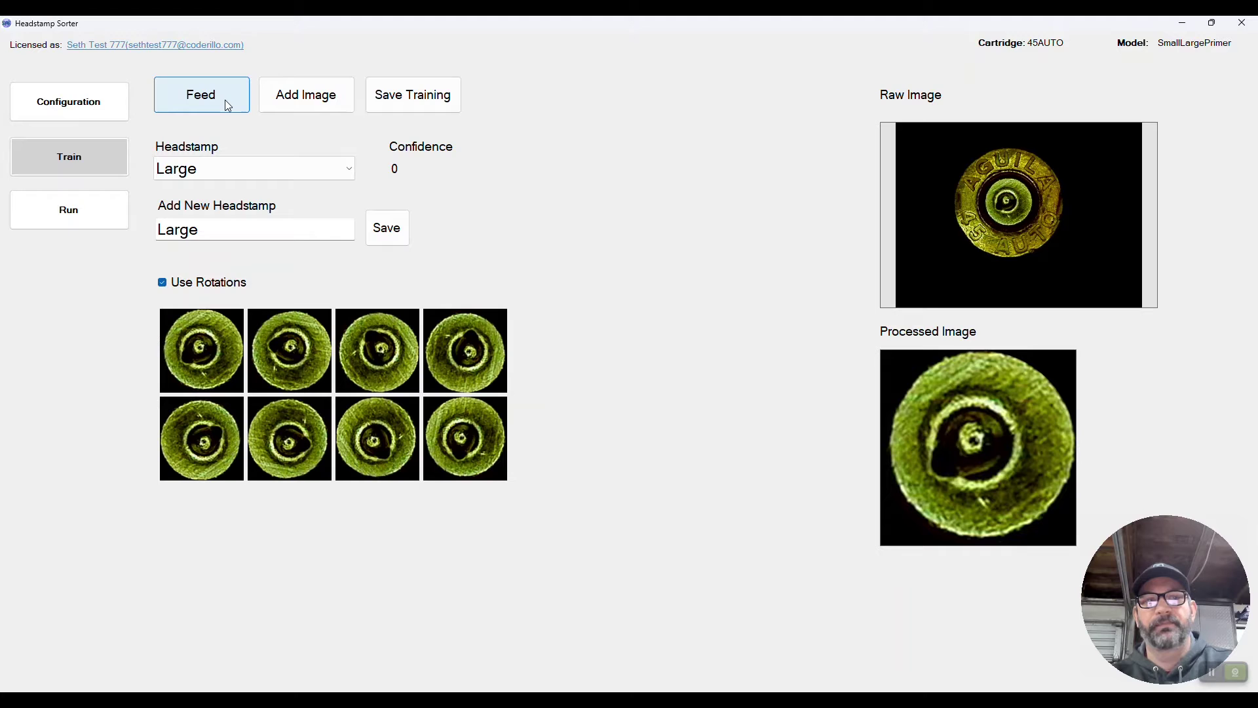
pyautogui.click(289, 100)
# Feed the remaining large-primer FM, PMC and S&B cases, adding each image to the Large headstamp.
pyautogui.click(237, 96)
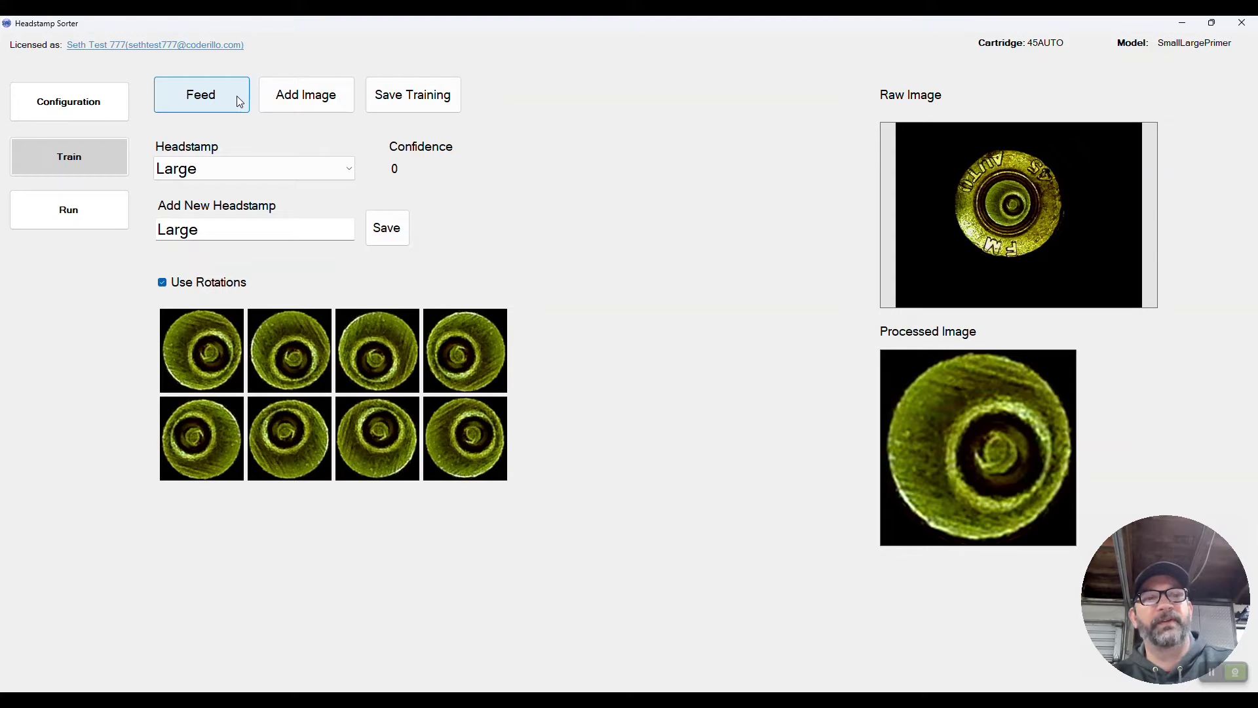
pyautogui.click(217, 94)
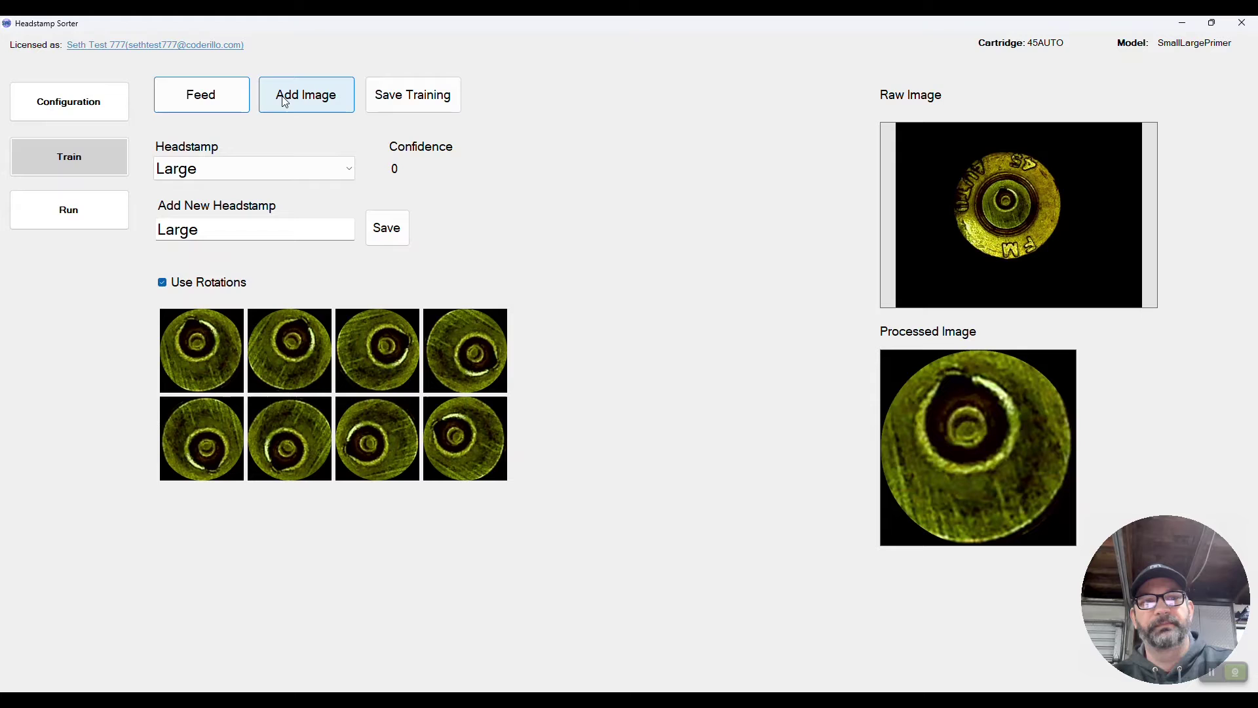
pyautogui.click(224, 101)
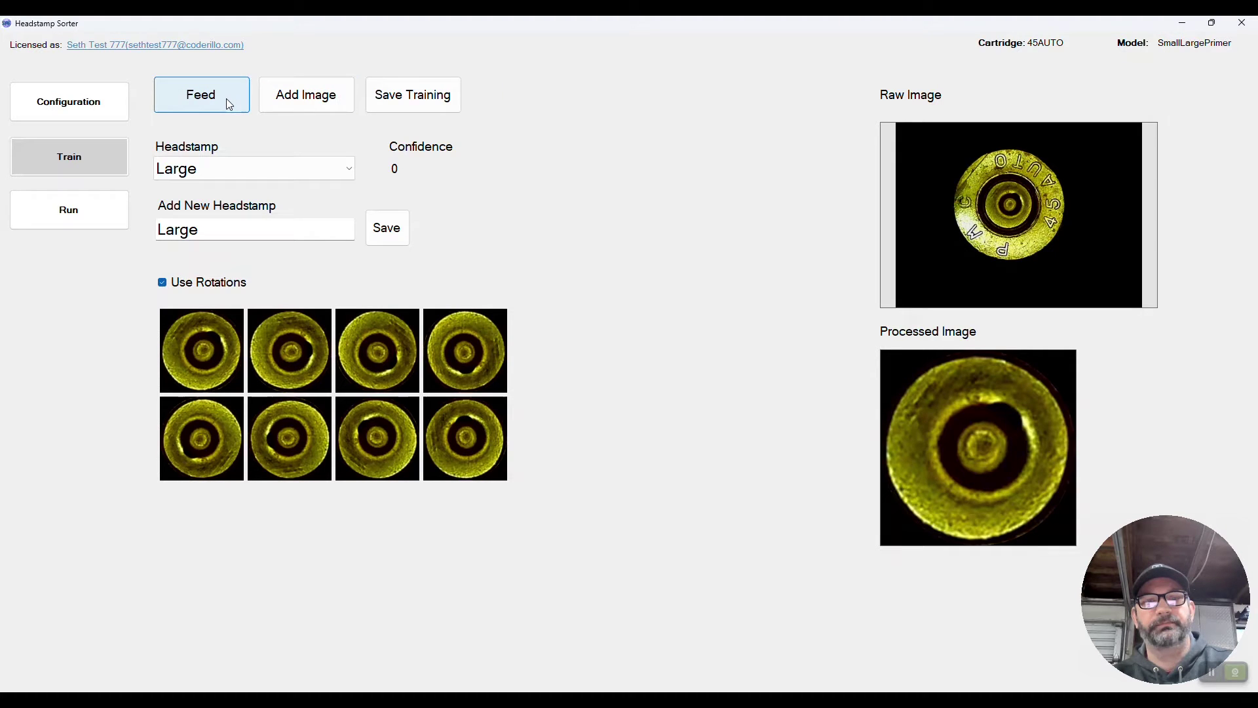
pyautogui.click(226, 98)
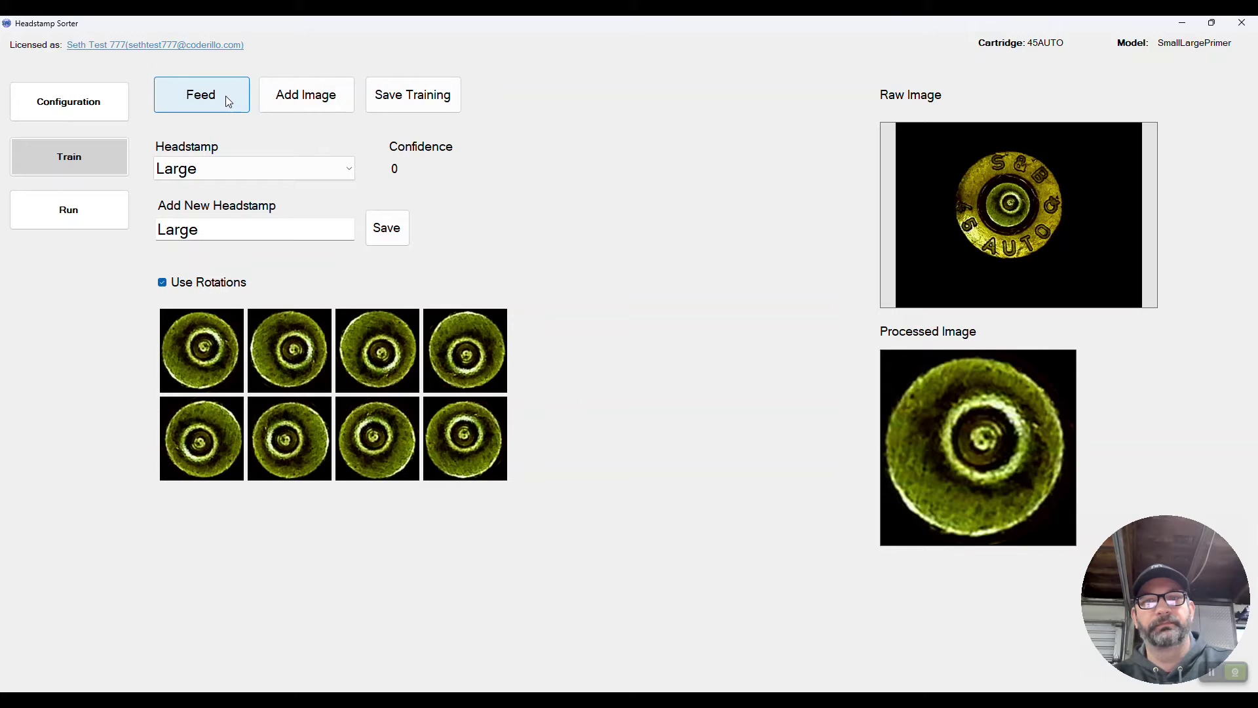
# Run the feed past the last large-primer case and add the empty-slot image to the Blank headstamp.
pyautogui.click(226, 98)
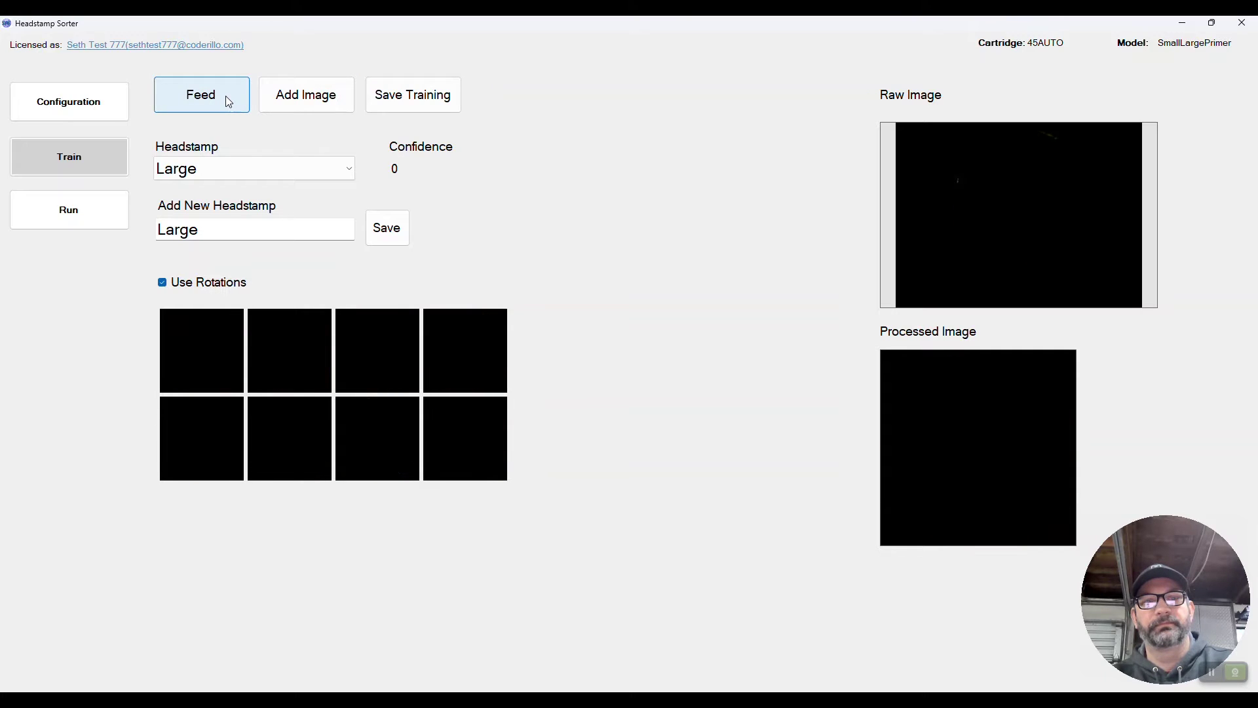
pyautogui.click(224, 164)
pyautogui.click(210, 190)
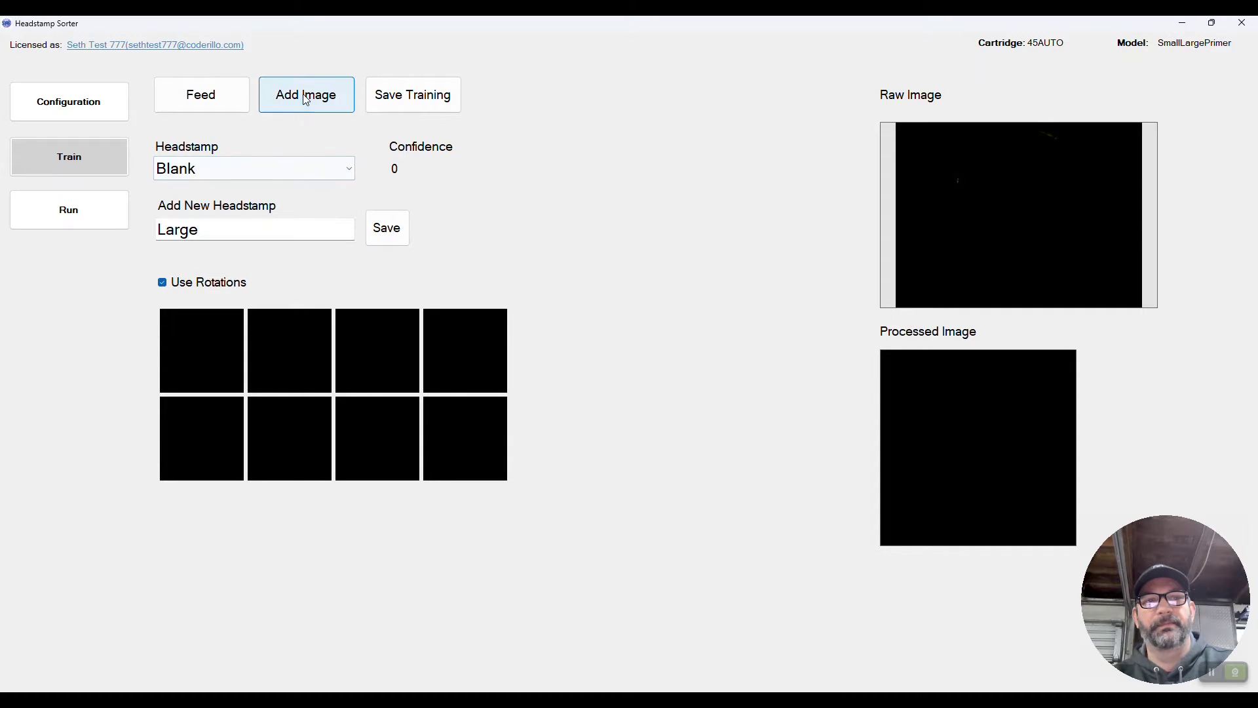
# Save the training and run a feed with no case present to test the trained model.
pyautogui.click(401, 94)
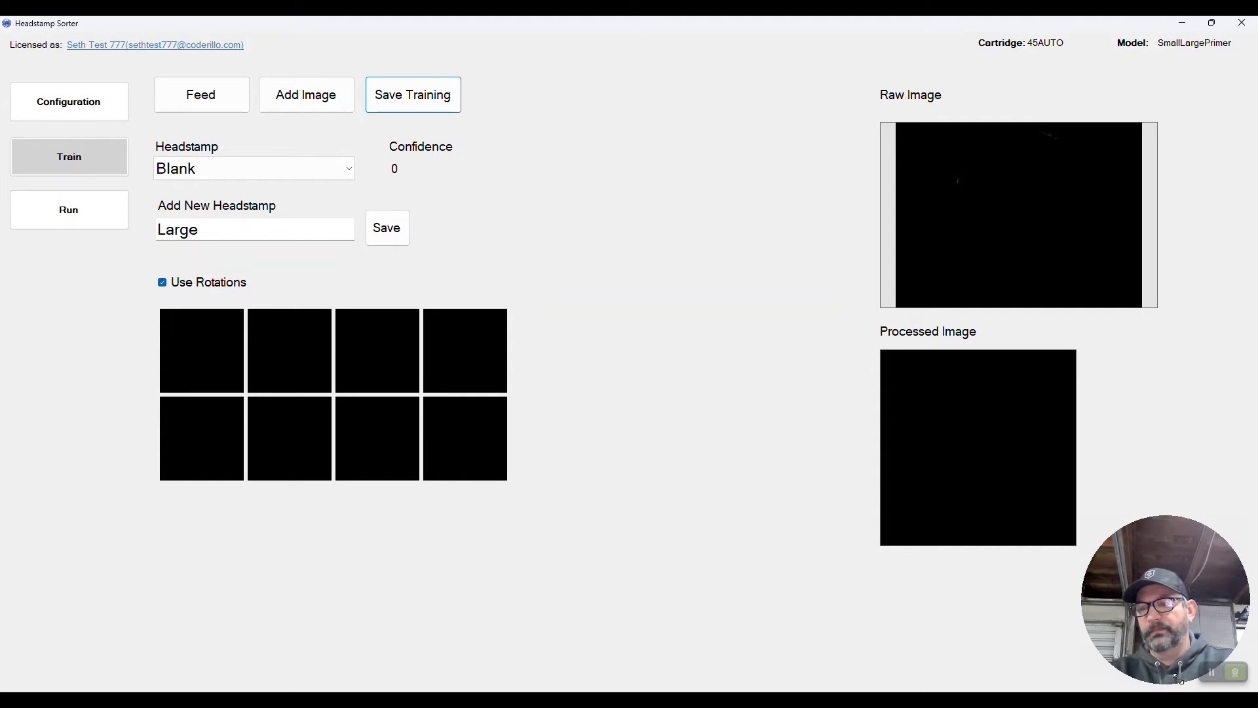
pyautogui.press('f')
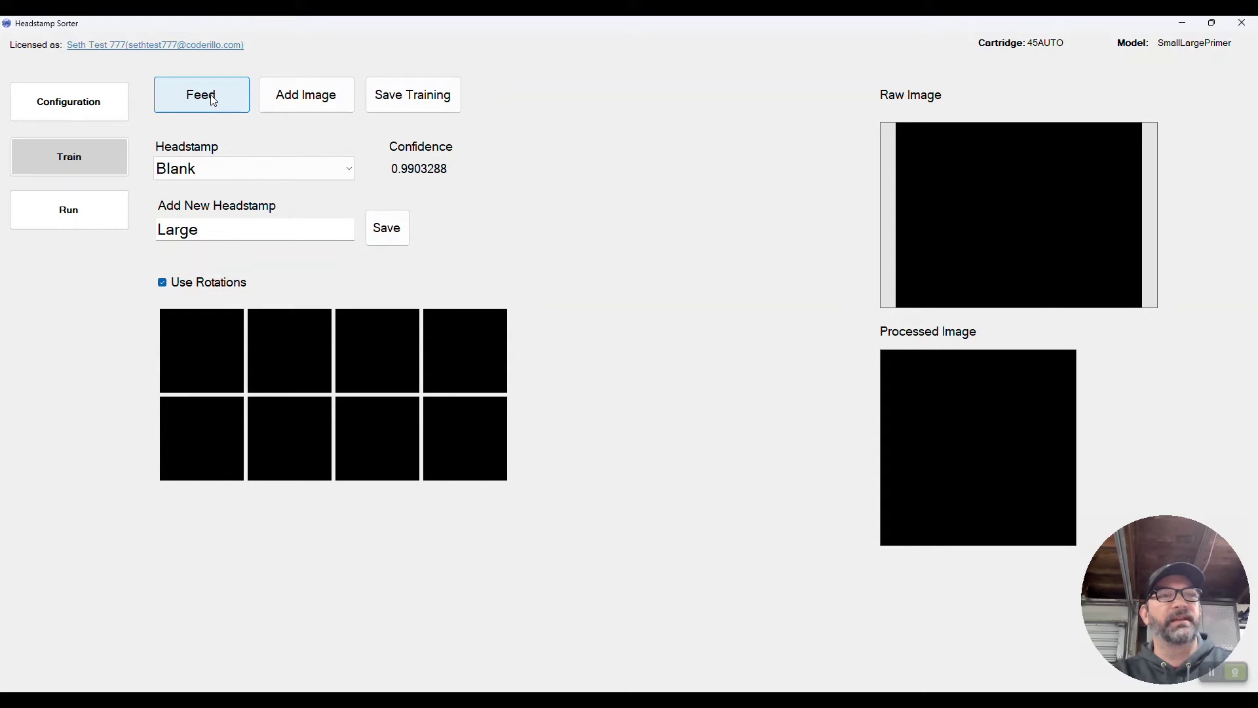
# Open the sorting run setup and assign Large to Slot #1 and Small to Slot #2.
pyautogui.click(66, 204)
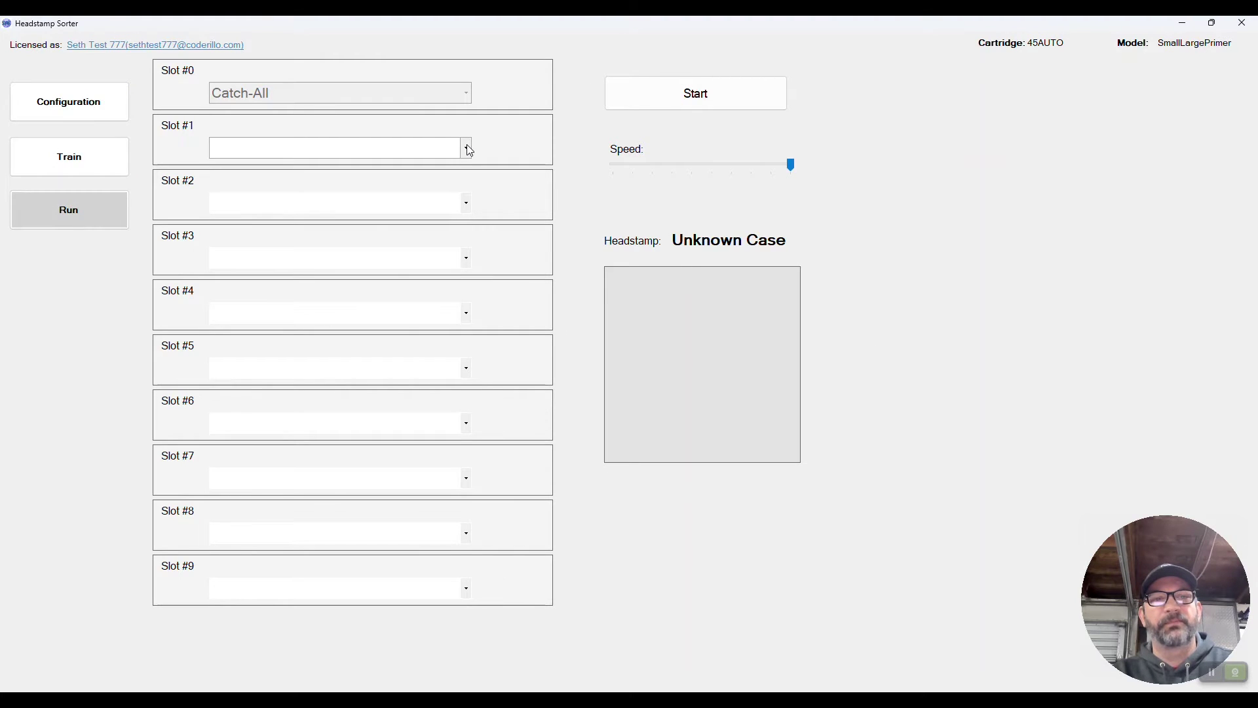
pyautogui.click(467, 148)
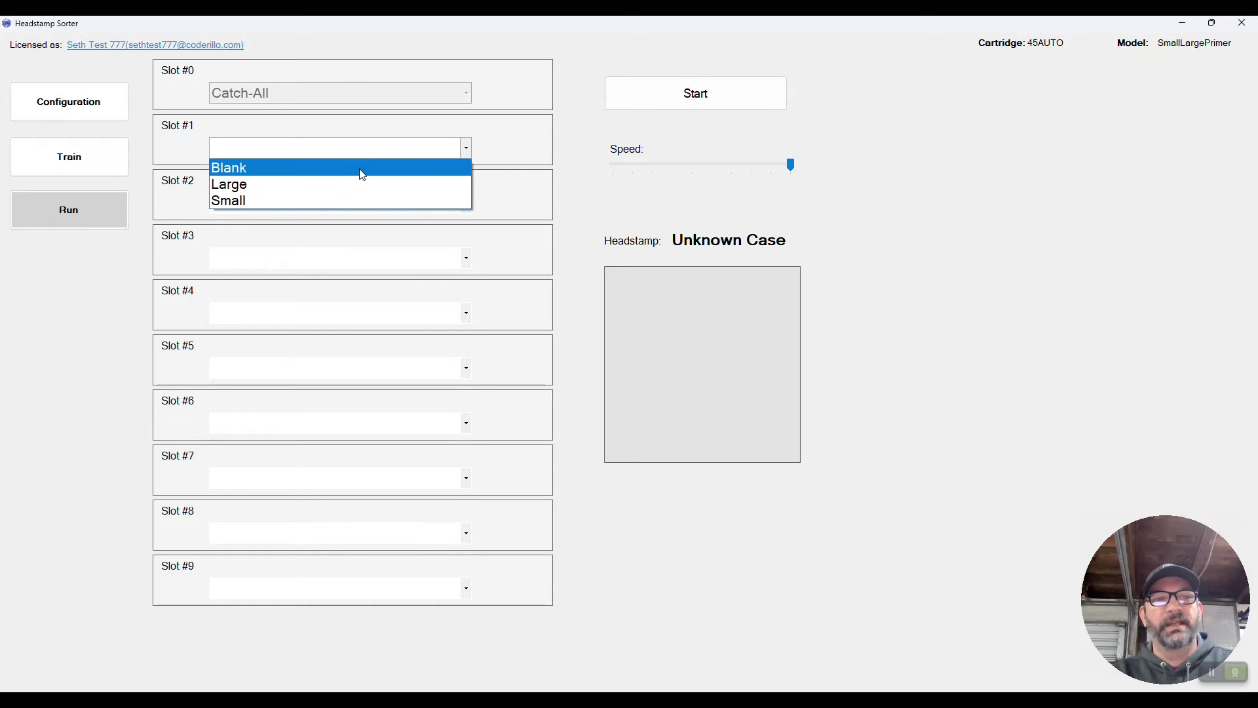
pyautogui.click(331, 190)
pyautogui.click(466, 204)
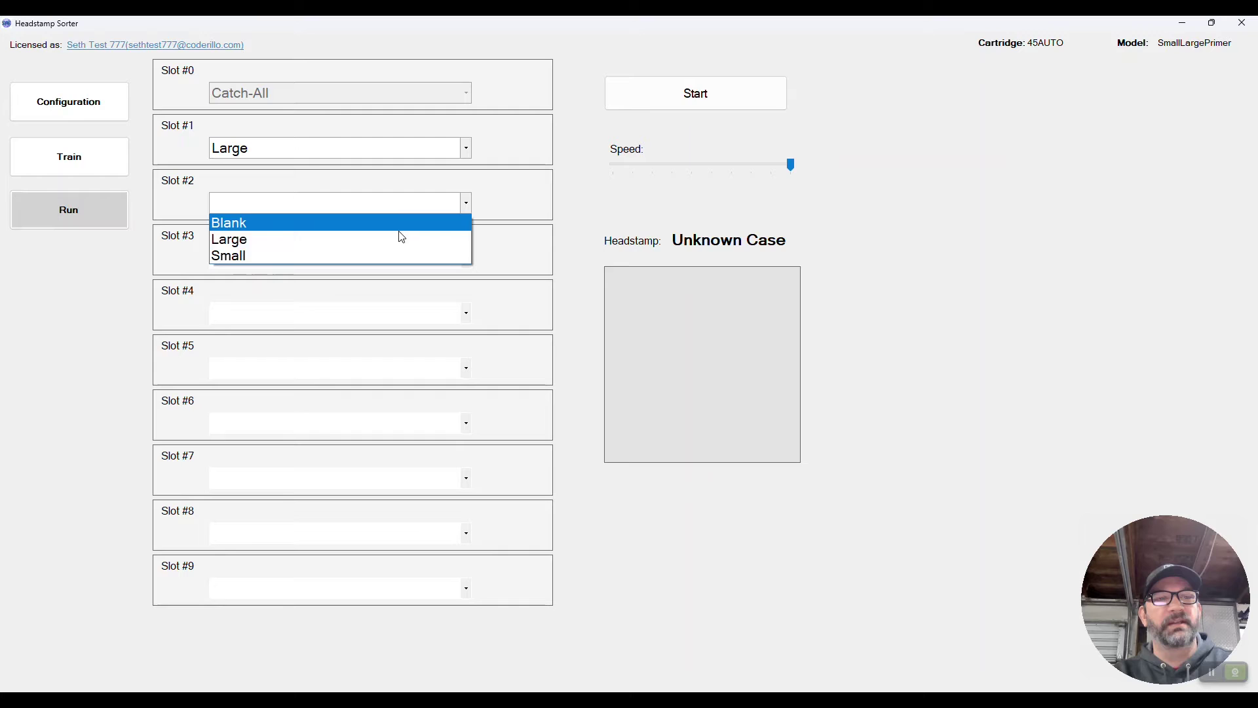
pyautogui.click(376, 256)
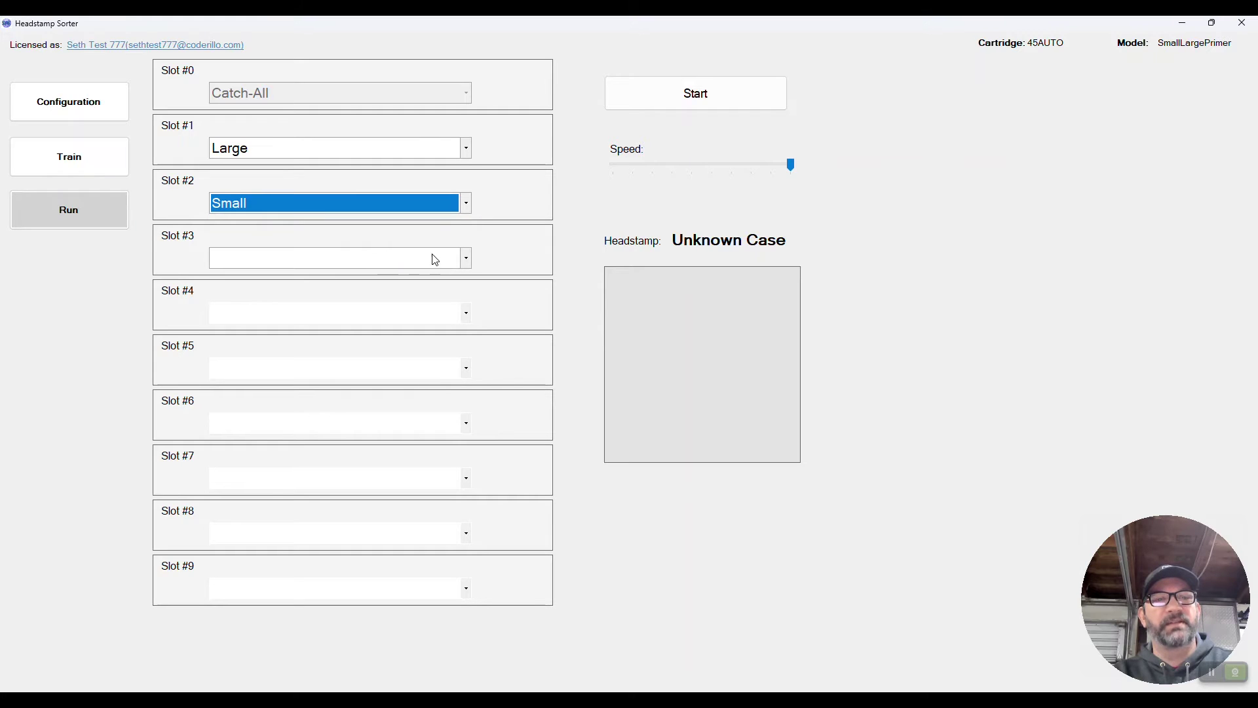
# Assign the Blank headstamp to each of Slots #3 through #9.
pyautogui.click(465, 259)
pyautogui.click(419, 277)
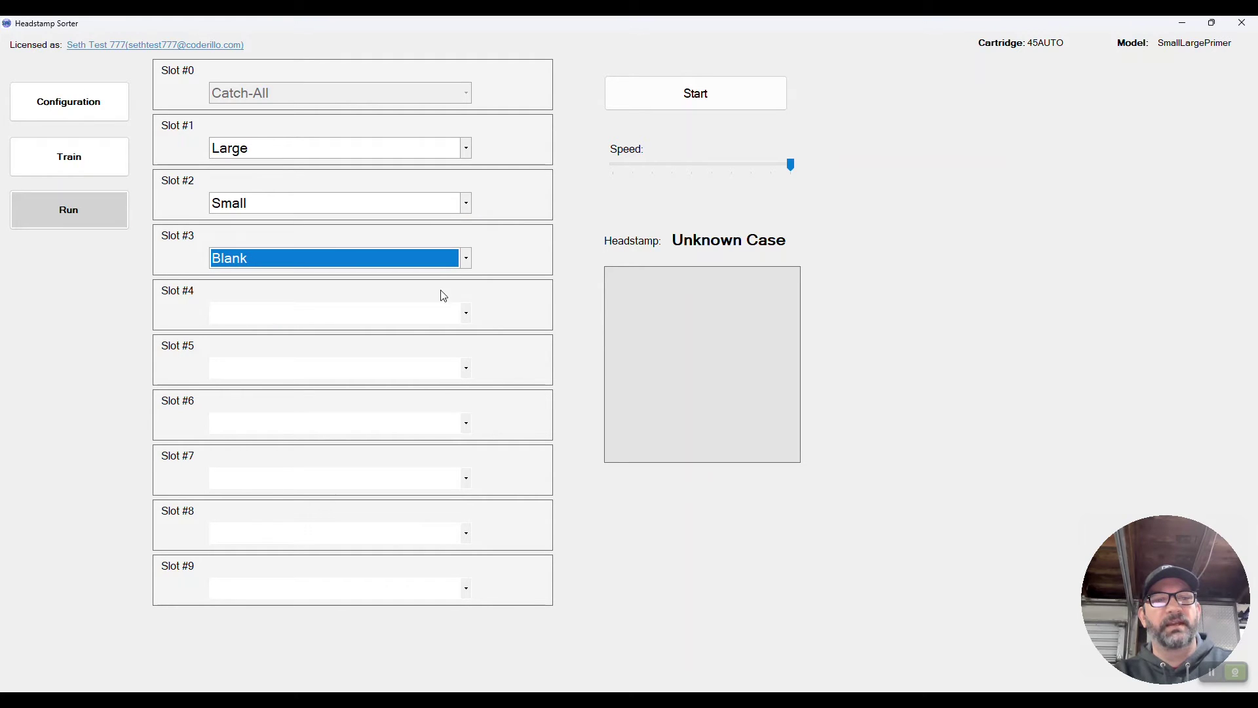
pyautogui.click(466, 313)
pyautogui.click(417, 332)
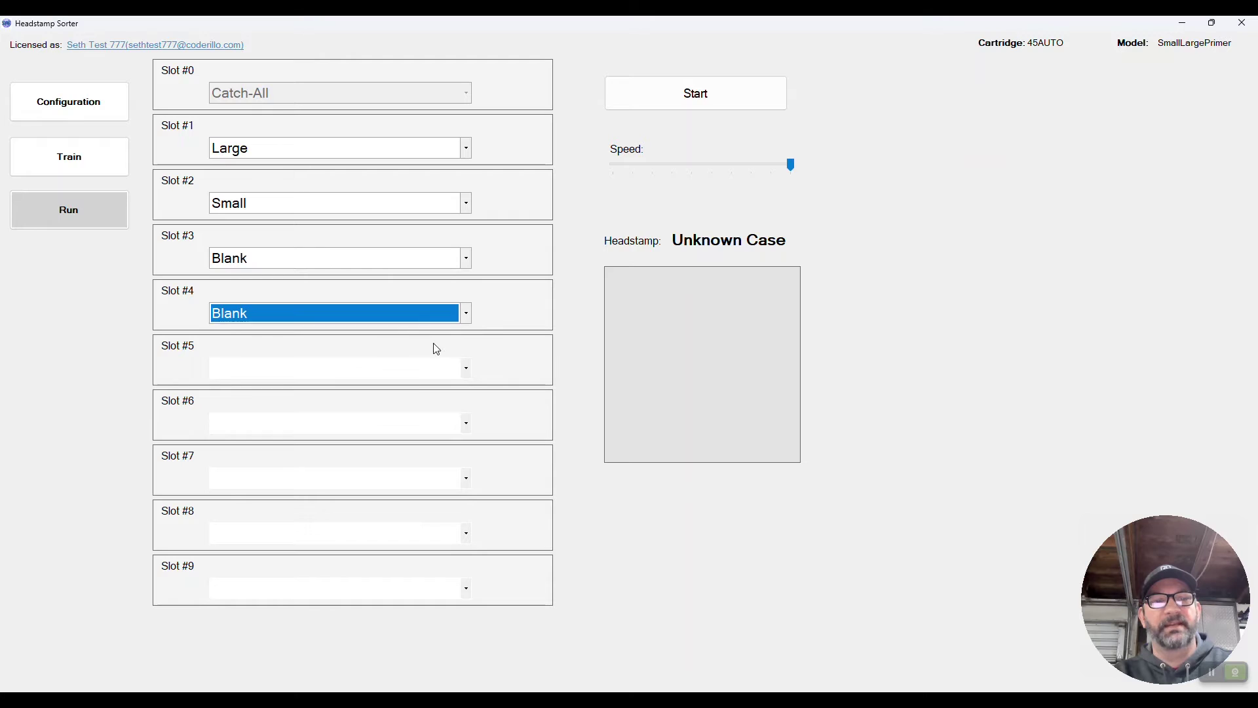
pyautogui.click(466, 369)
pyautogui.click(421, 385)
pyautogui.click(462, 424)
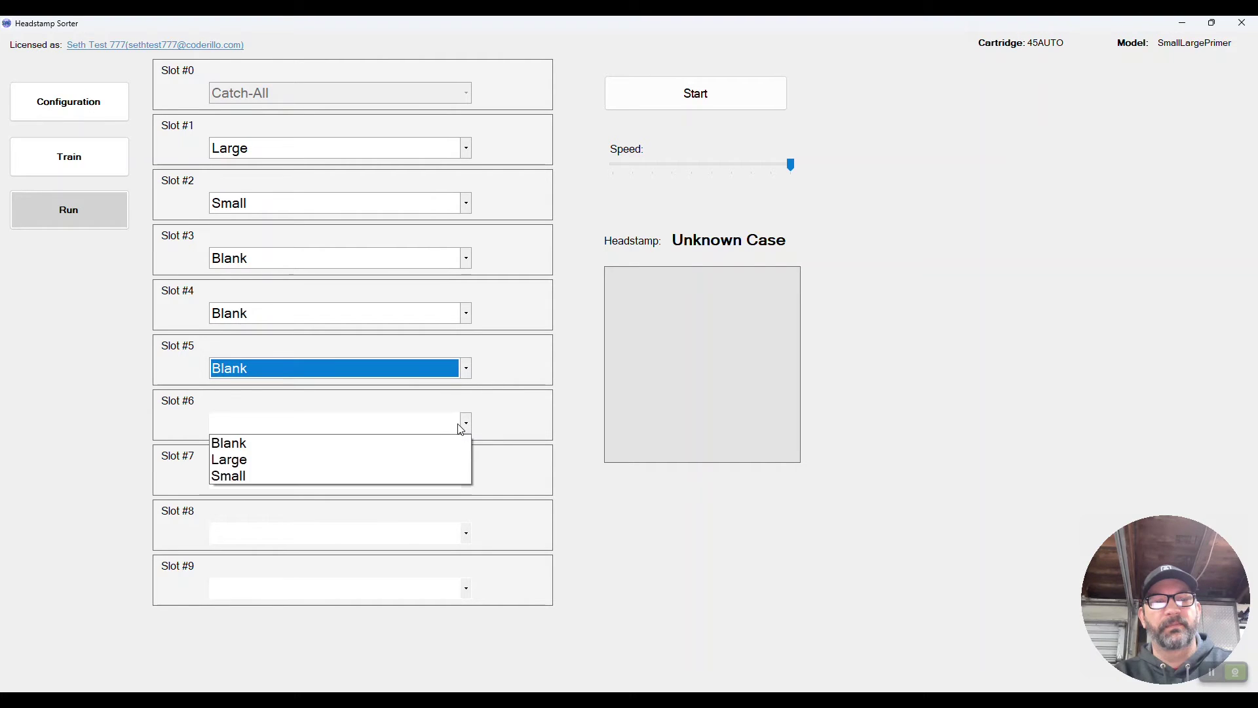
pyautogui.click(410, 440)
pyautogui.click(465, 479)
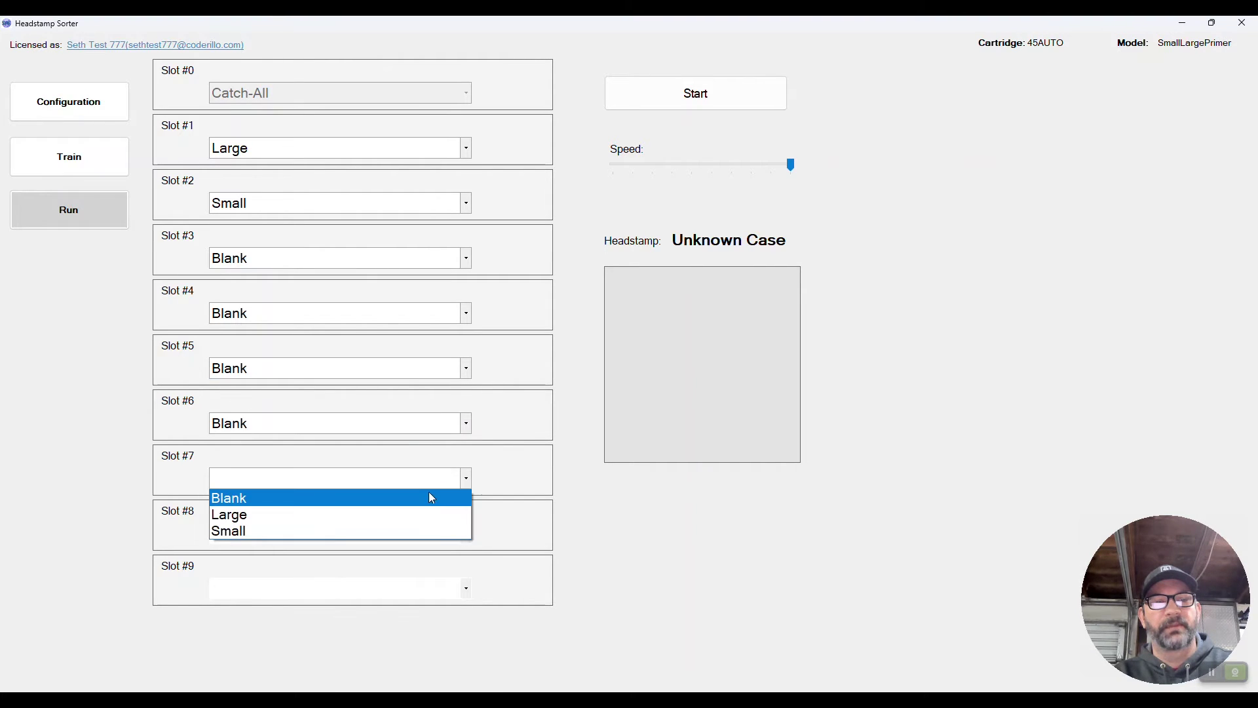
pyautogui.click(431, 498)
pyautogui.click(465, 536)
pyautogui.click(435, 551)
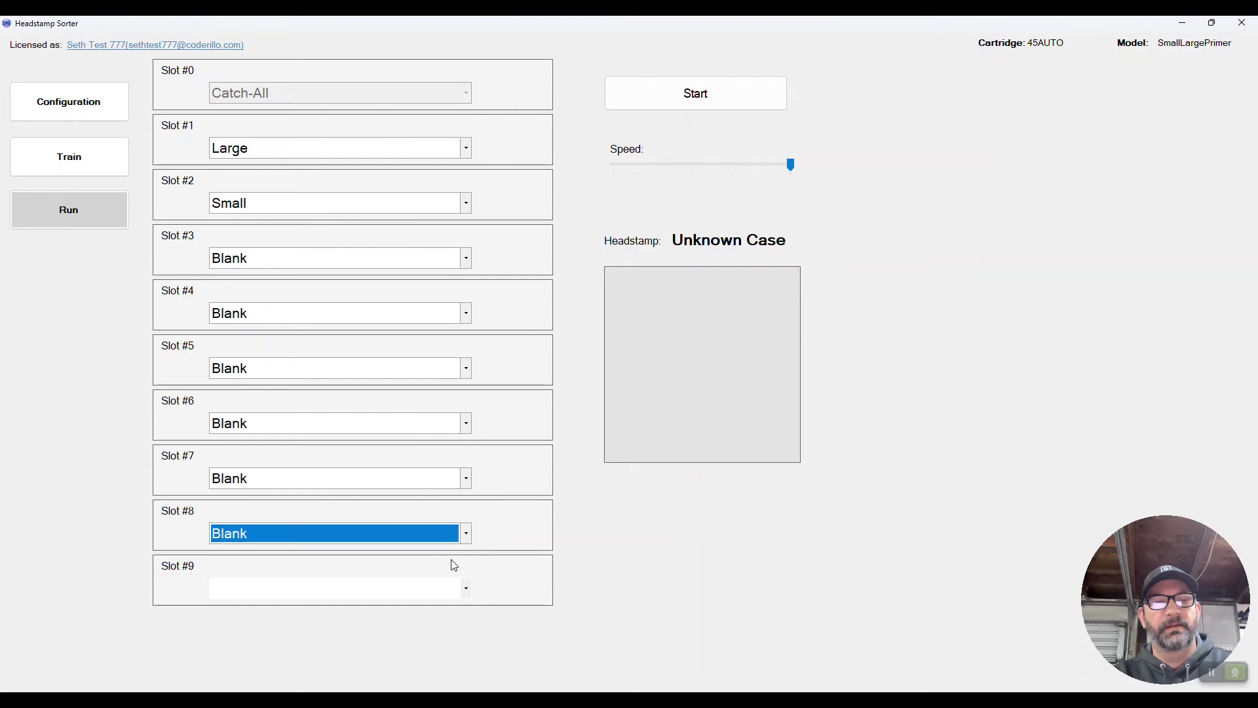
pyautogui.click(466, 588)
pyautogui.click(423, 596)
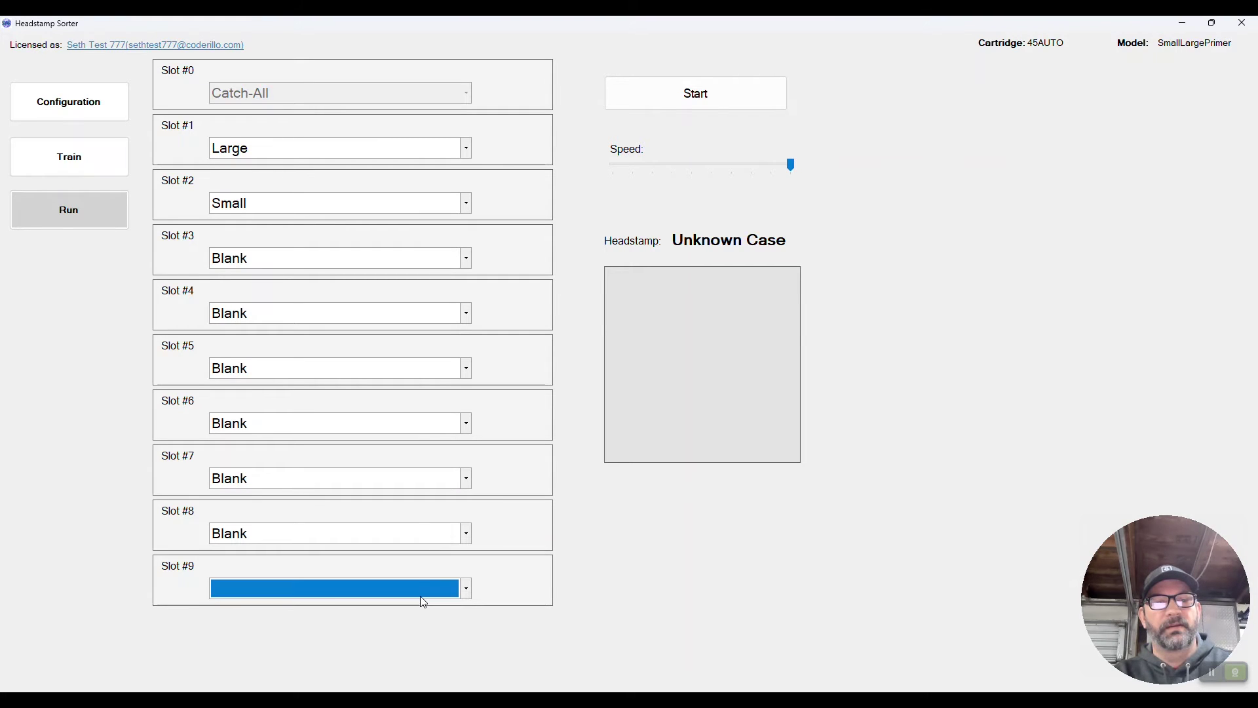
pyautogui.click(422, 596)
pyautogui.click(407, 608)
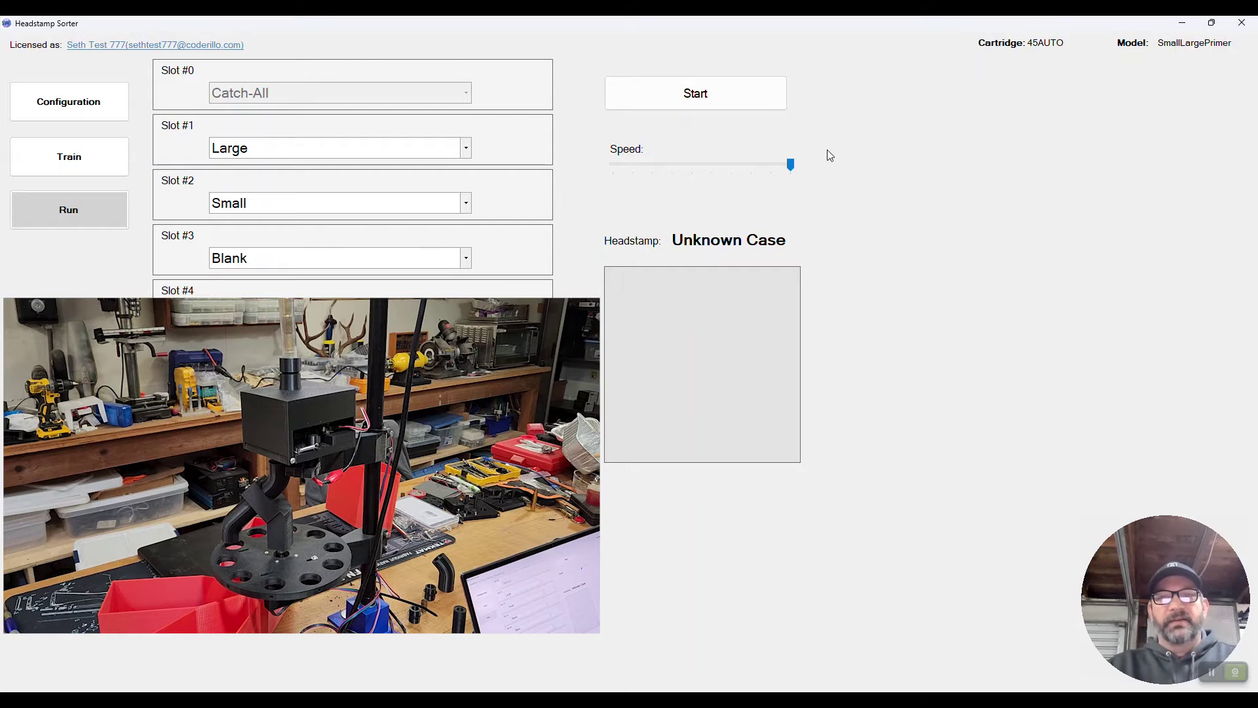
# Start the sorting run, let the mixed cases sort by primer size, and stop it once the feed is empty.
pyautogui.click(713, 94)
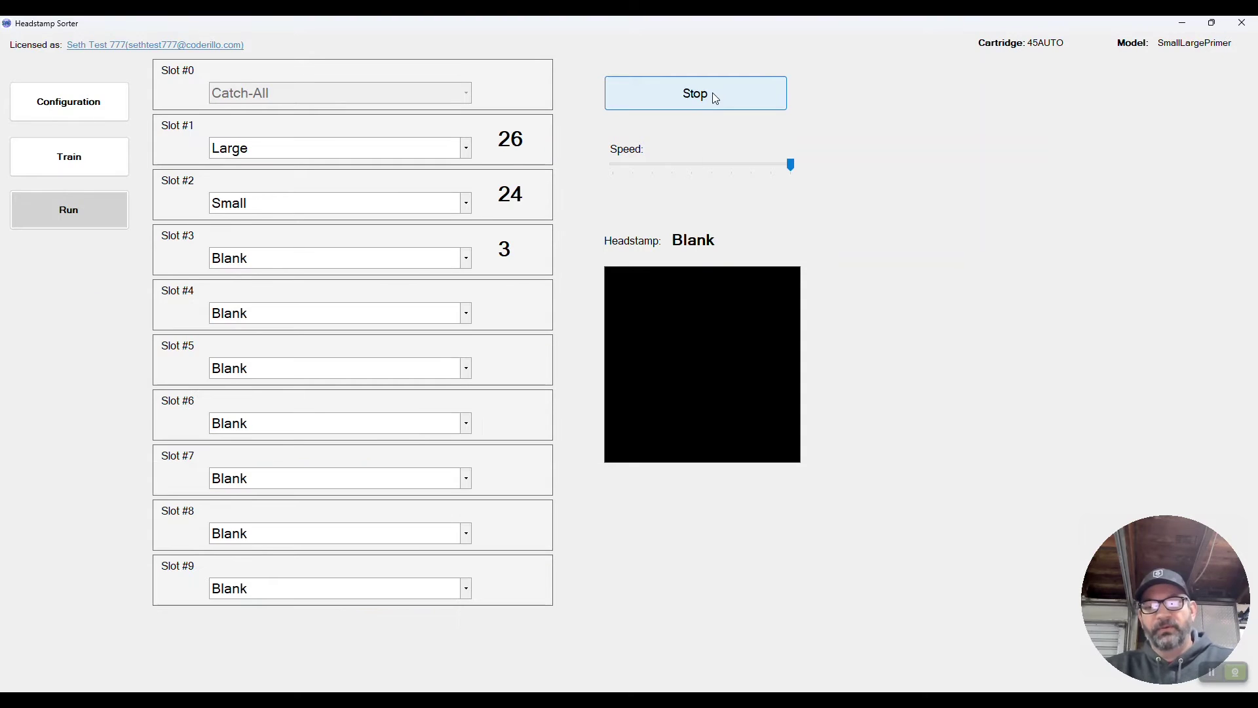
pyautogui.click(714, 95)
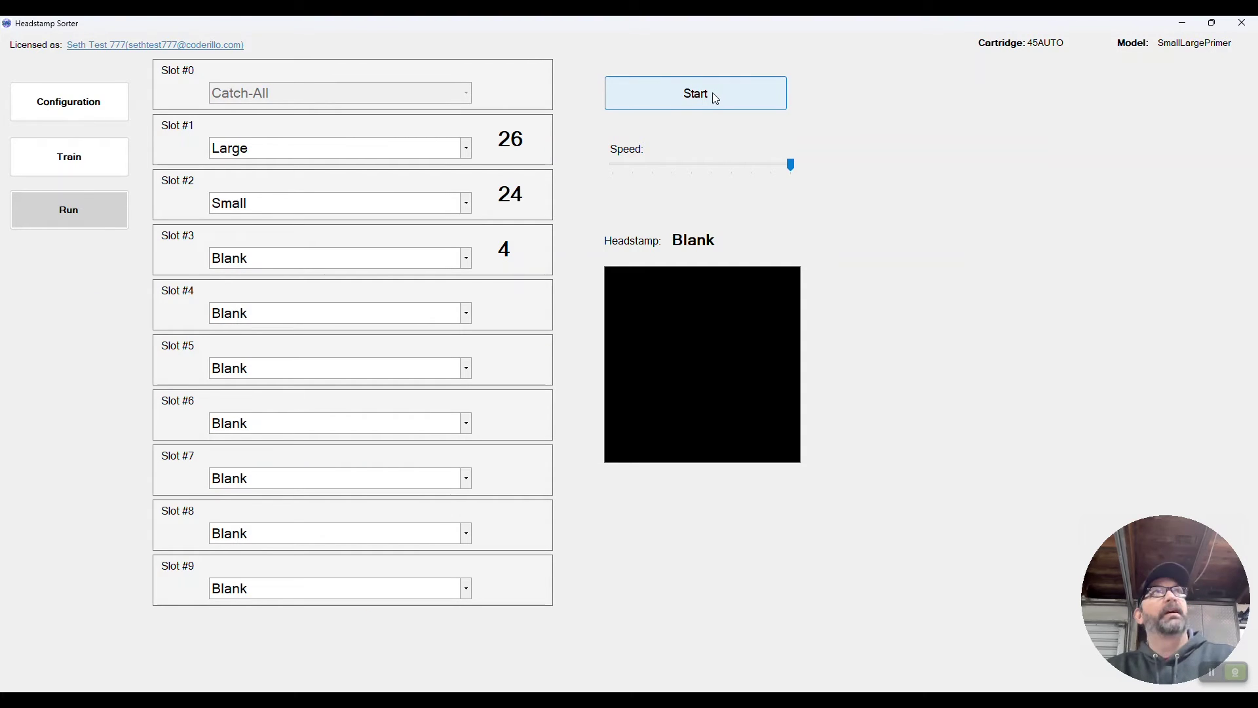